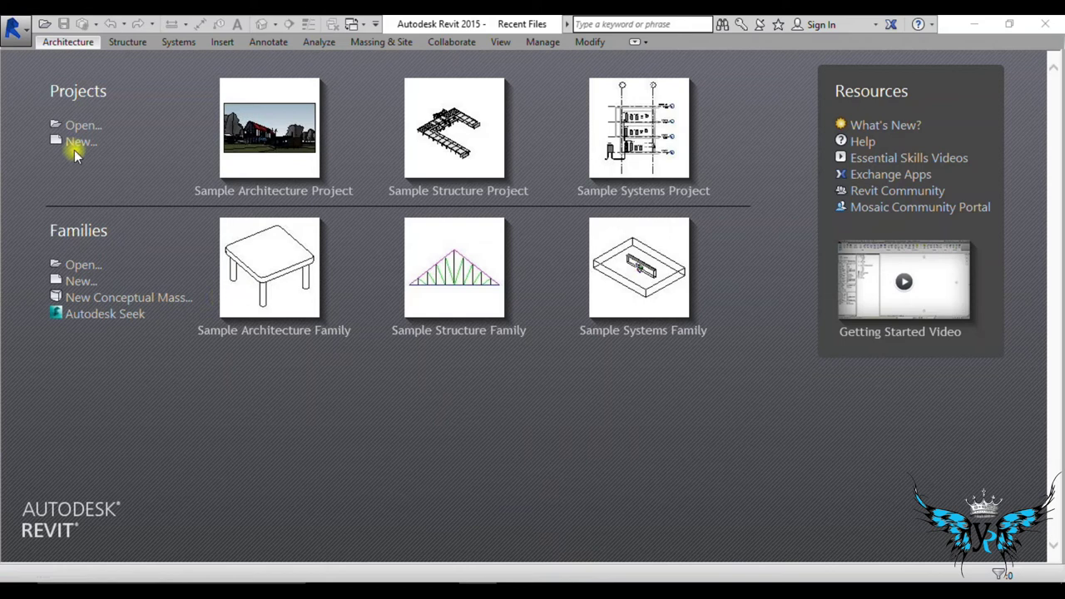
- Create a new blank project with no template and metric units
{"action": "left_click", "coordinate": [75, 144]}
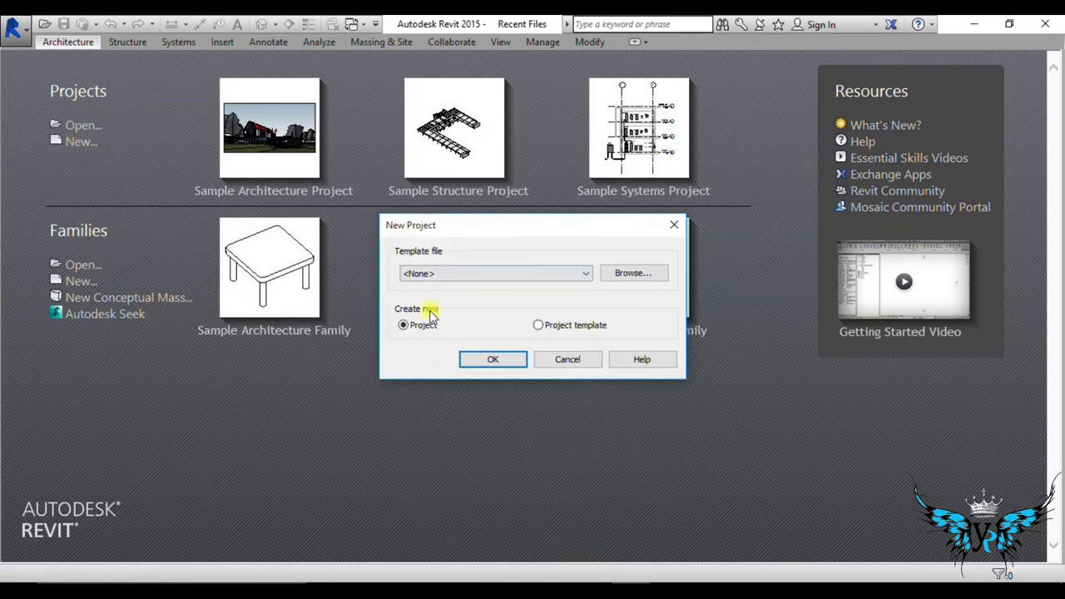
{"action": "left_click", "coordinate": [489, 359]}
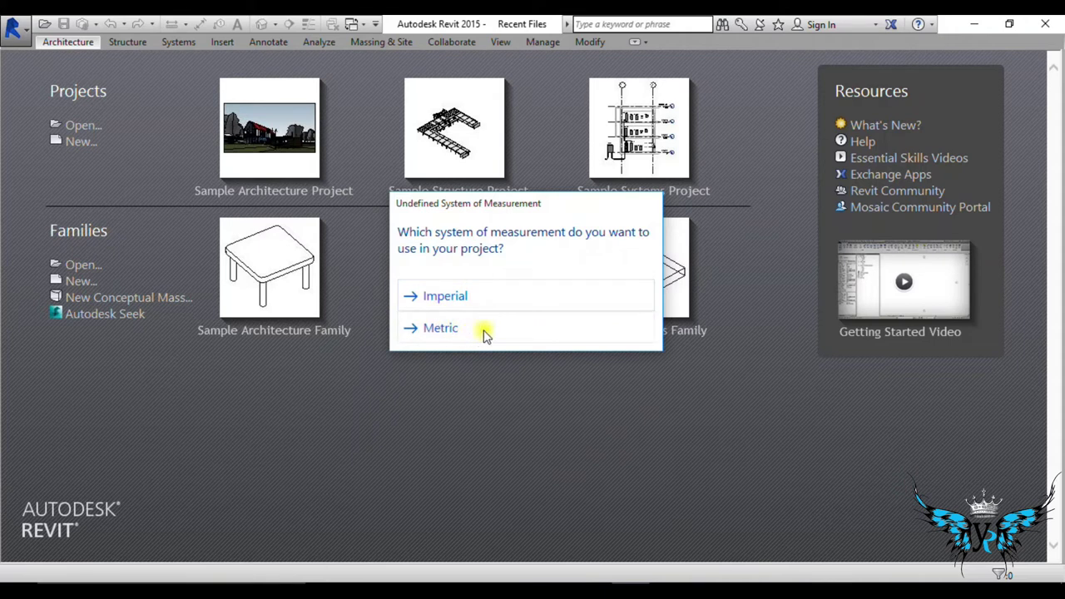
{"action": "left_click", "coordinate": [466, 329]}
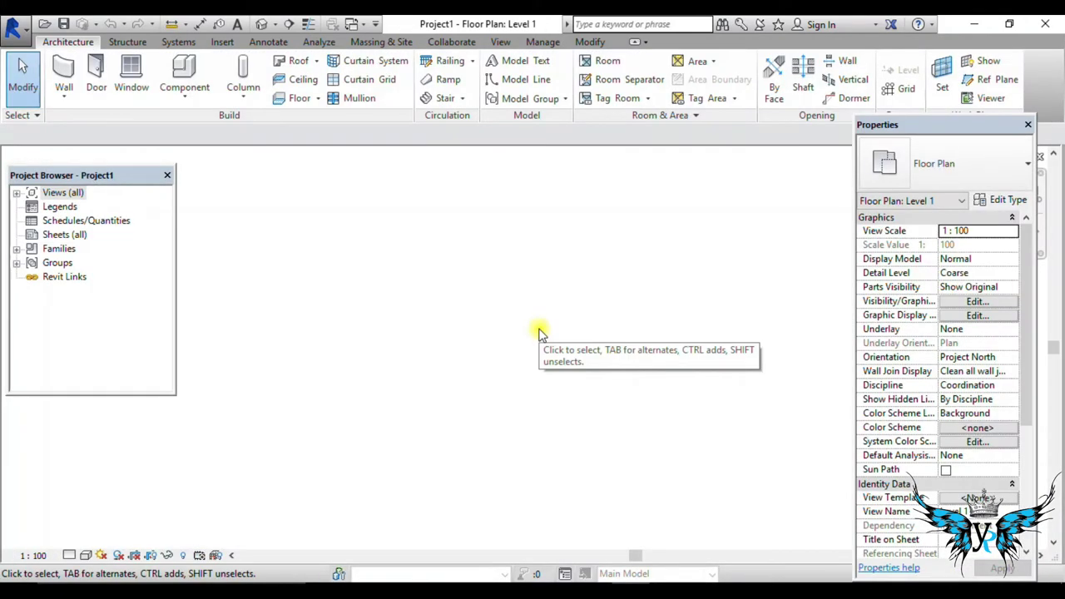
- Change the project length units from millimetres to Meters in Project Units (UN)
{"action": "key", "text": "u"}
{"action": "key", "text": "n"}
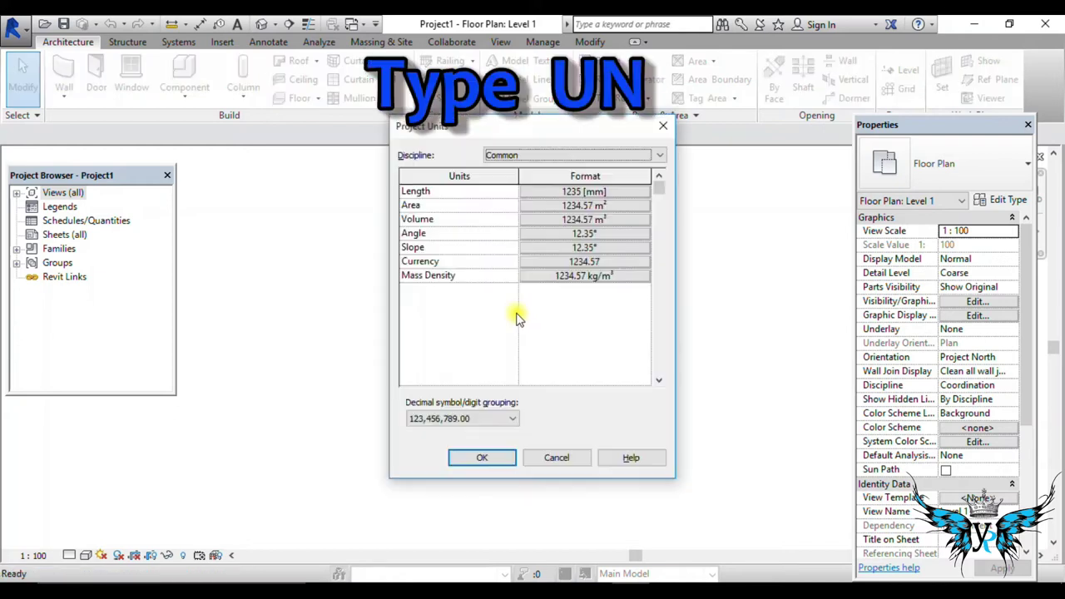
{"action": "left_click", "coordinate": [591, 193]}
{"action": "left_click", "coordinate": [574, 219]}
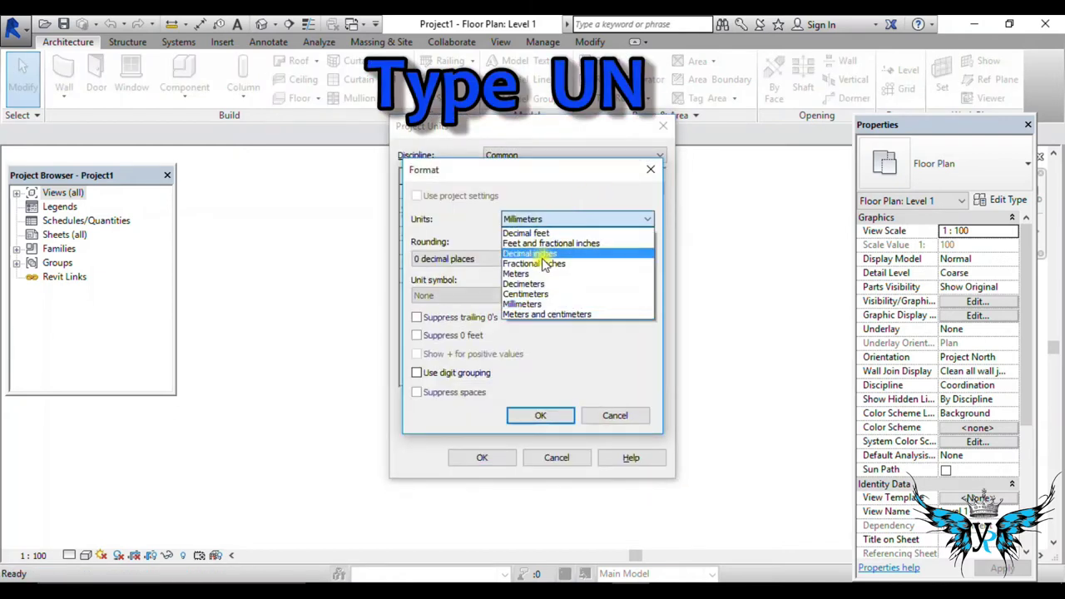
{"action": "left_click", "coordinate": [535, 273]}
{"action": "left_click", "coordinate": [540, 416]}
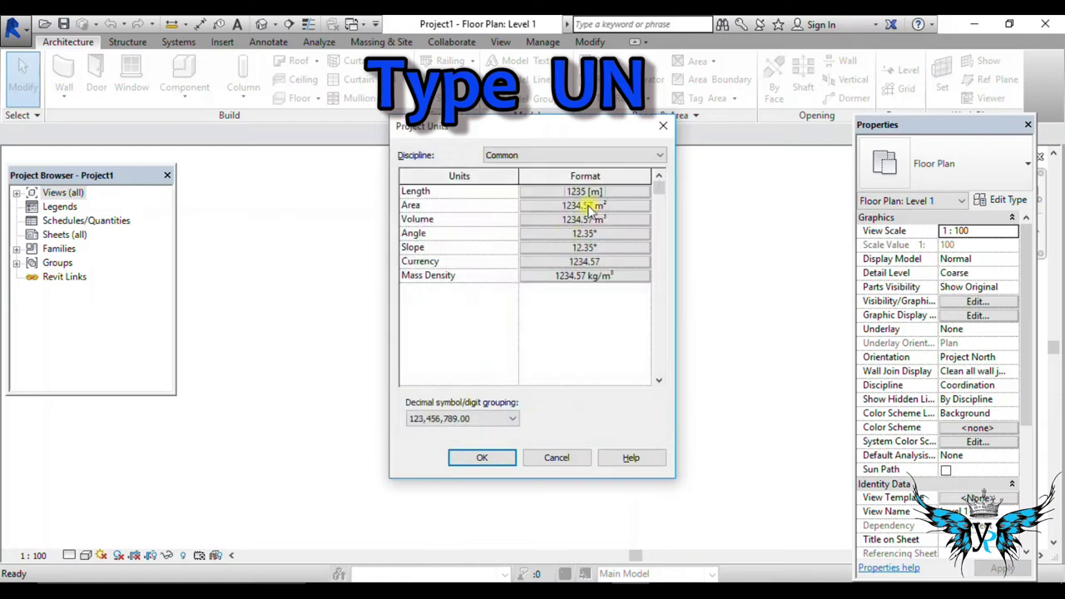
{"action": "left_click", "coordinate": [482, 458]}
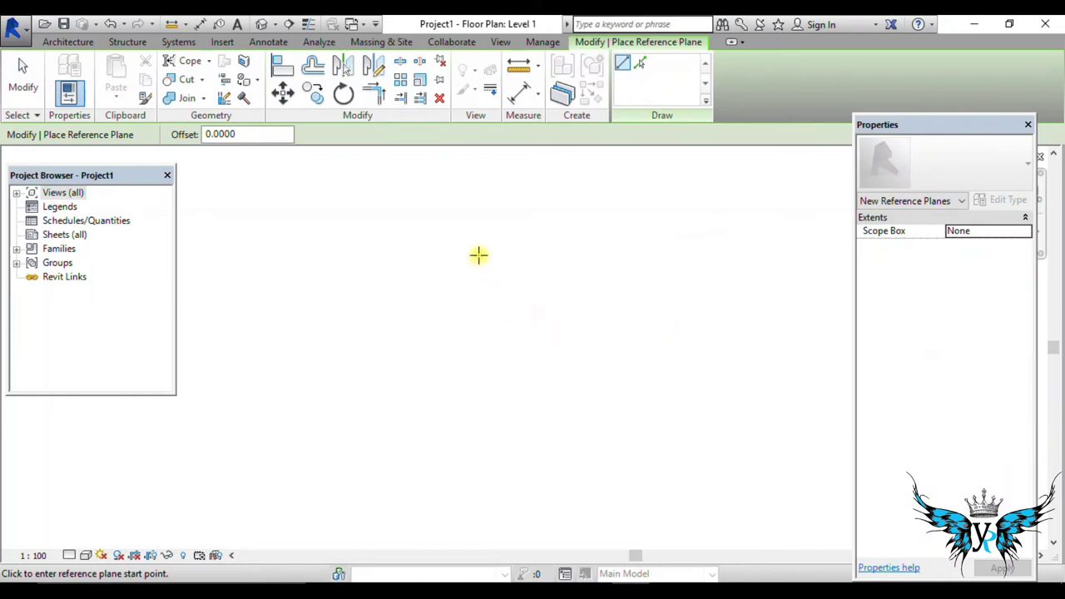
- Complete the vertical reference plane and draw a horizontal one crossing it
{"action": "left_click", "coordinate": [472, 524]}
{"action": "left_click", "coordinate": [207, 342]}
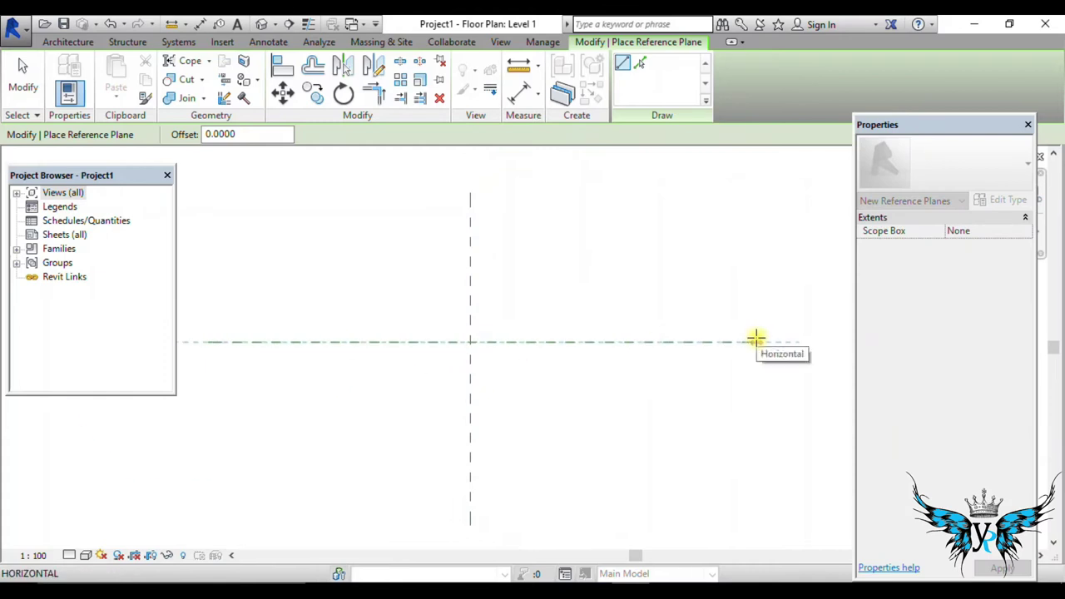
{"action": "left_click", "coordinate": [756, 342]}
{"action": "key", "text": "Escape"}
{"action": "key", "text": "Escape"}
- Stretch both ends of the vertical and horizontal reference planes longer
{"action": "scroll", "coordinate": [458, 274], "scroll_direction": "down", "scroll_amount": 2}
{"action": "left_click", "coordinate": [470, 274]}
{"action": "left_click_drag", "start_coordinate": [470, 266], "coordinate": [471, 166]}
{"action": "left_click_drag", "start_coordinate": [471, 452], "coordinate": [472, 537]}
{"action": "left_click", "coordinate": [632, 353]}
{"action": "left_click_drag", "start_coordinate": [636, 353], "coordinate": [773, 353]}
{"action": "left_click_drag", "start_coordinate": [322, 353], "coordinate": [178, 342]}
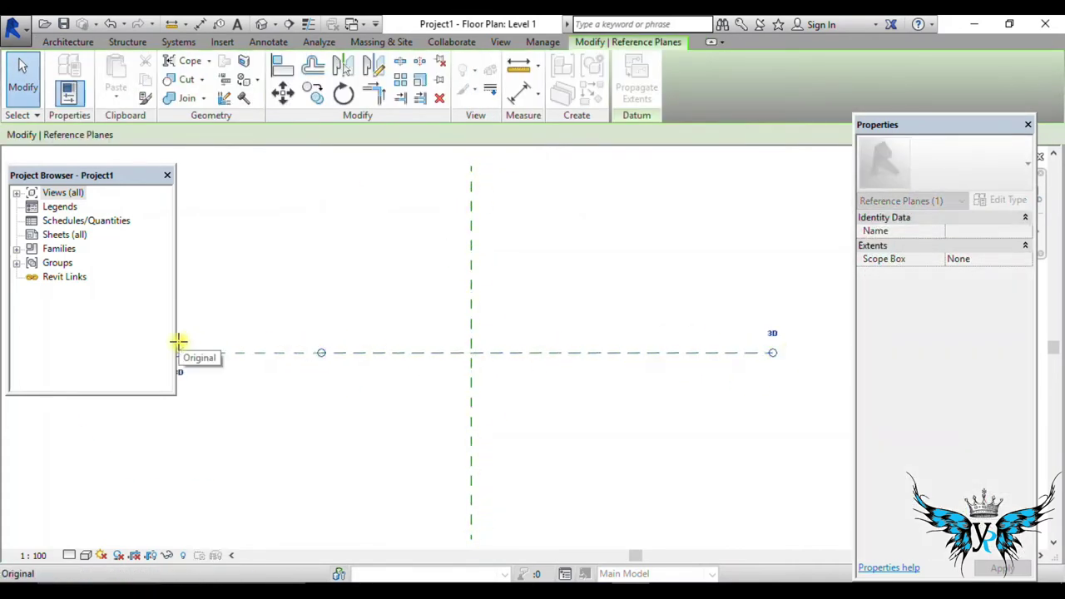
{"action": "scroll", "coordinate": [523, 397], "scroll_direction": "down", "scroll_amount": 1}
{"action": "scroll", "coordinate": [520, 341], "scroll_direction": "down", "scroll_amount": 1}
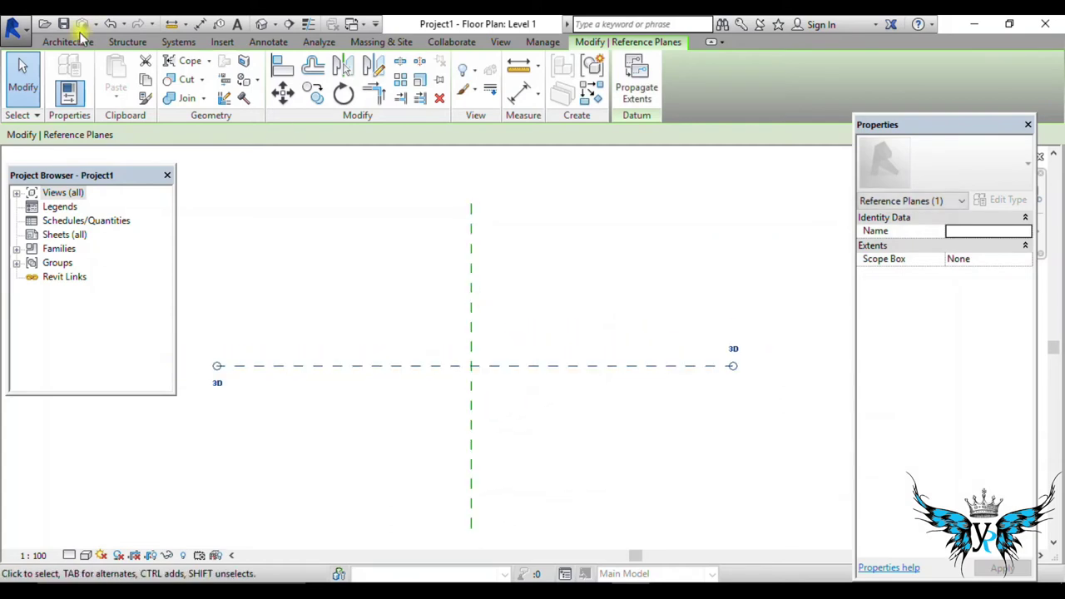
- Add a second horizontal reference plane 3 m above the first
{"action": "left_click", "coordinate": [84, 43]}
{"action": "left_click", "coordinate": [1008, 65]}
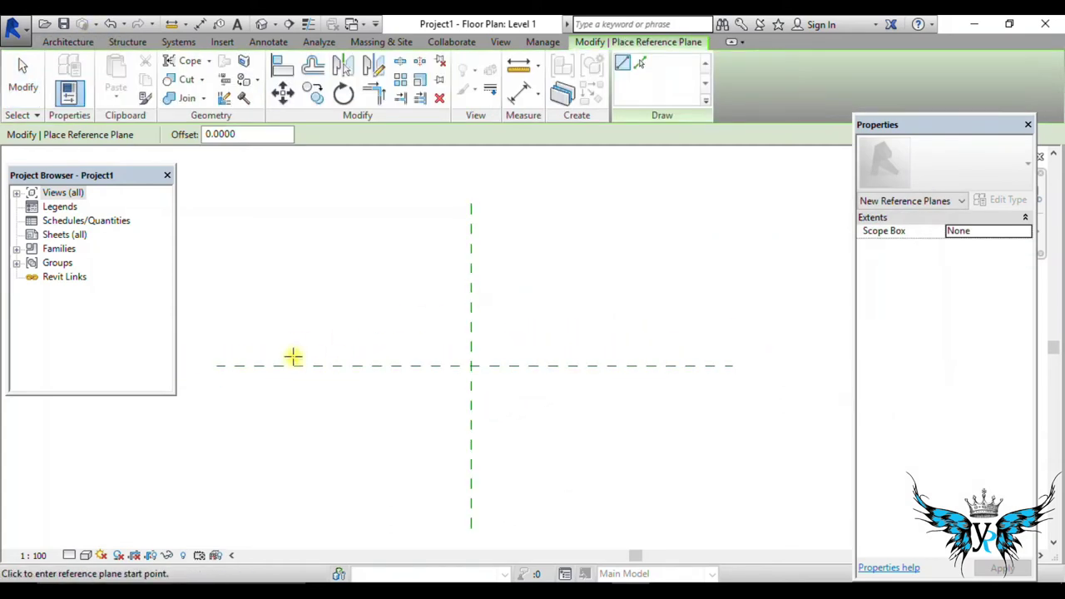
{"action": "left_click", "coordinate": [283, 340]}
{"action": "left_click", "coordinate": [675, 341]}
{"action": "scroll", "coordinate": [341, 363], "scroll_direction": "up", "scroll_amount": 2}
{"action": "scroll", "coordinate": [352, 364], "scroll_direction": "up", "scroll_amount": 1}
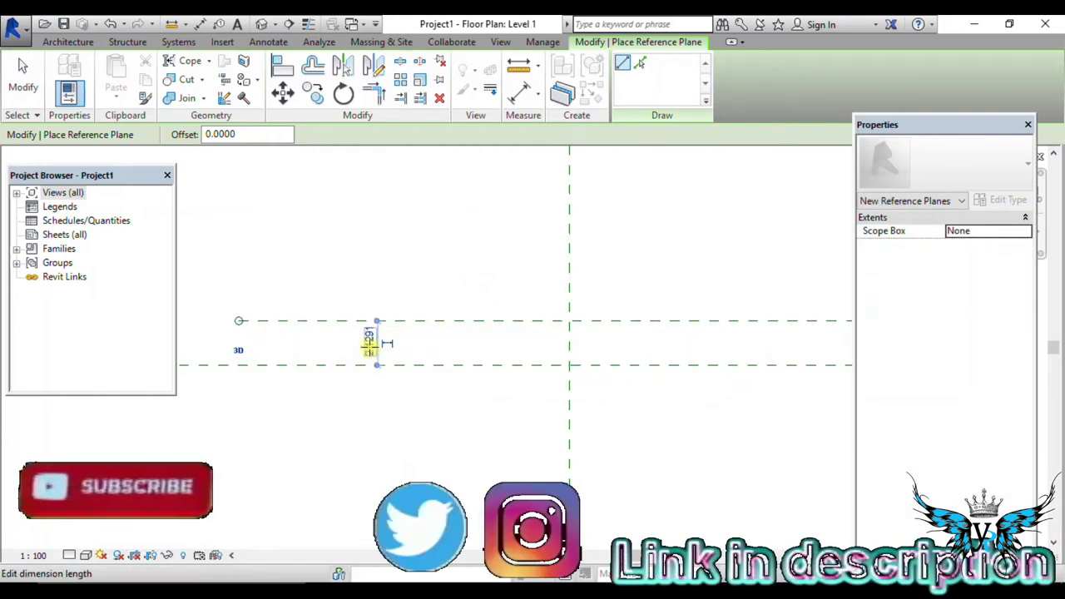
{"action": "left_click", "coordinate": [370, 343]}
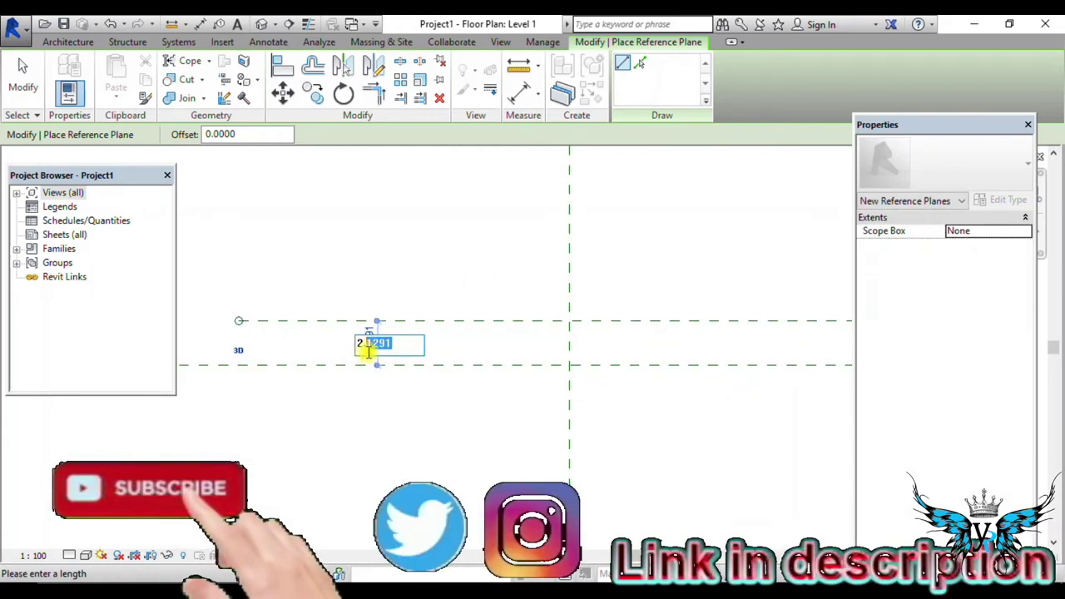
{"action": "type", "text": "3"}
{"action": "key", "text": "Return"}
{"action": "scroll", "coordinate": [407, 349], "scroll_direction": "down", "scroll_amount": 2}
{"action": "scroll", "coordinate": [424, 332], "scroll_direction": "up", "scroll_amount": 1}
- Lengthen the vertical plane downward and stretch the lower horizontal plane's ends outward
{"action": "key", "text": "Escape"}
{"action": "scroll", "coordinate": [439, 312], "scroll_direction": "down", "scroll_amount": 2}
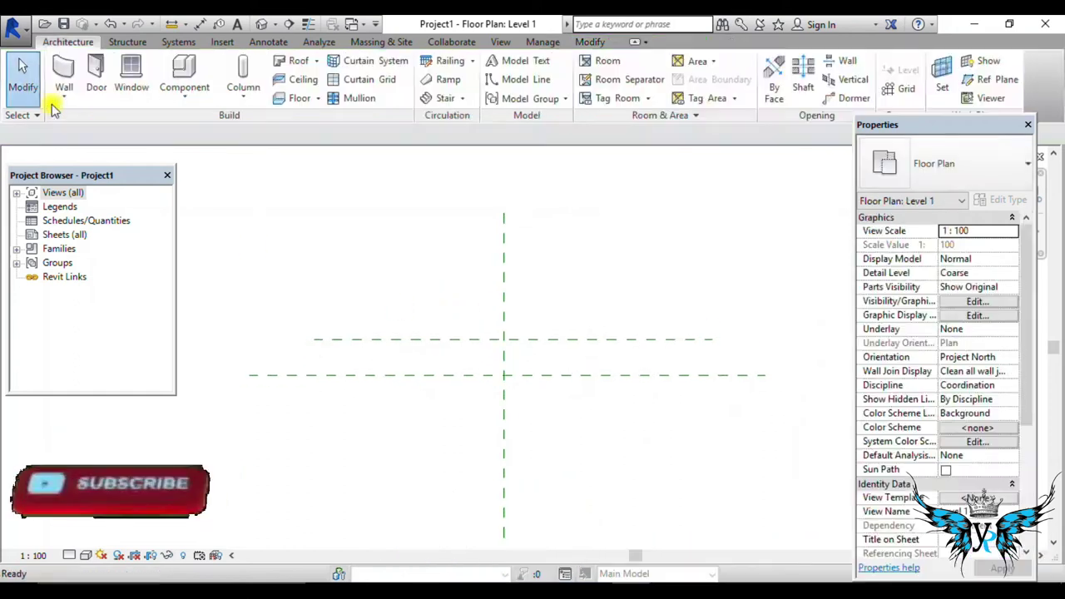
{"action": "left_click", "coordinate": [511, 250]}
{"action": "left_click_drag", "start_coordinate": [514, 410], "coordinate": [510, 528]}
{"action": "scroll", "coordinate": [529, 491], "scroll_direction": "up", "scroll_amount": 1}
{"action": "left_click", "coordinate": [634, 346]}
{"action": "left_click_drag", "start_coordinate": [637, 346], "coordinate": [752, 346]}
{"action": "left_click_drag", "start_coordinate": [411, 346], "coordinate": [304, 346]}
- Stretch the upper horizontal plane's ends outward and select it
{"action": "left_click", "coordinate": [582, 332]}
{"action": "left_click_drag", "start_coordinate": [612, 332], "coordinate": [688, 332]}
{"action": "left_click_drag", "start_coordinate": [440, 332], "coordinate": [342, 332]}
{"action": "left_click", "coordinate": [544, 280]}
{"action": "scroll", "coordinate": [558, 341], "scroll_direction": "up", "scroll_amount": 1}
{"action": "left_click", "coordinate": [556, 333]}
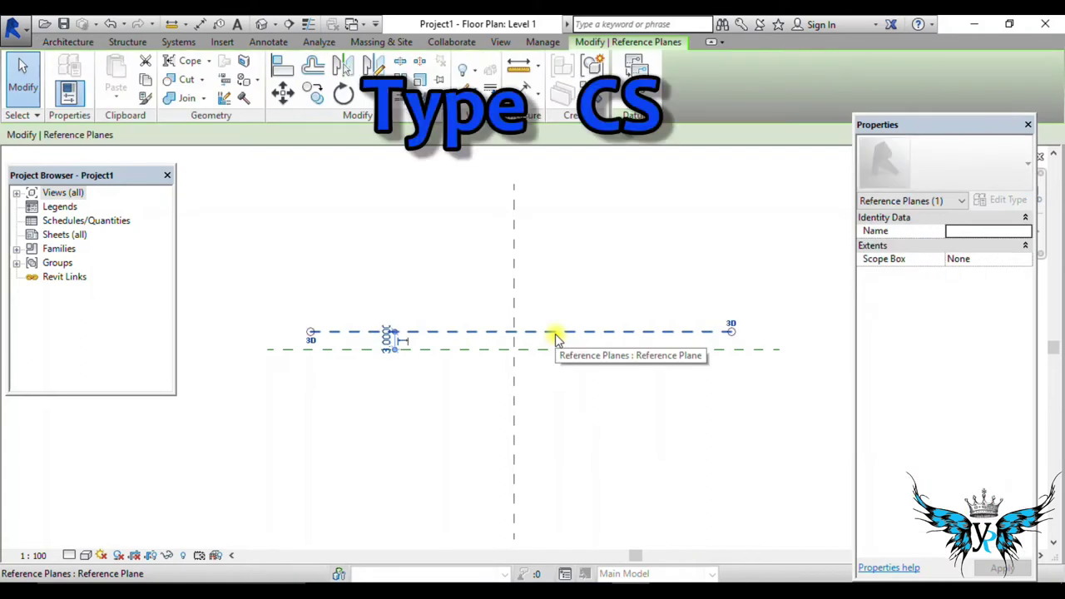
- Stack more horizontal reference planes at 3 m offsets using CS with Pick Lines, then select them
{"action": "key", "text": "c"}
{"action": "key", "text": "s"}
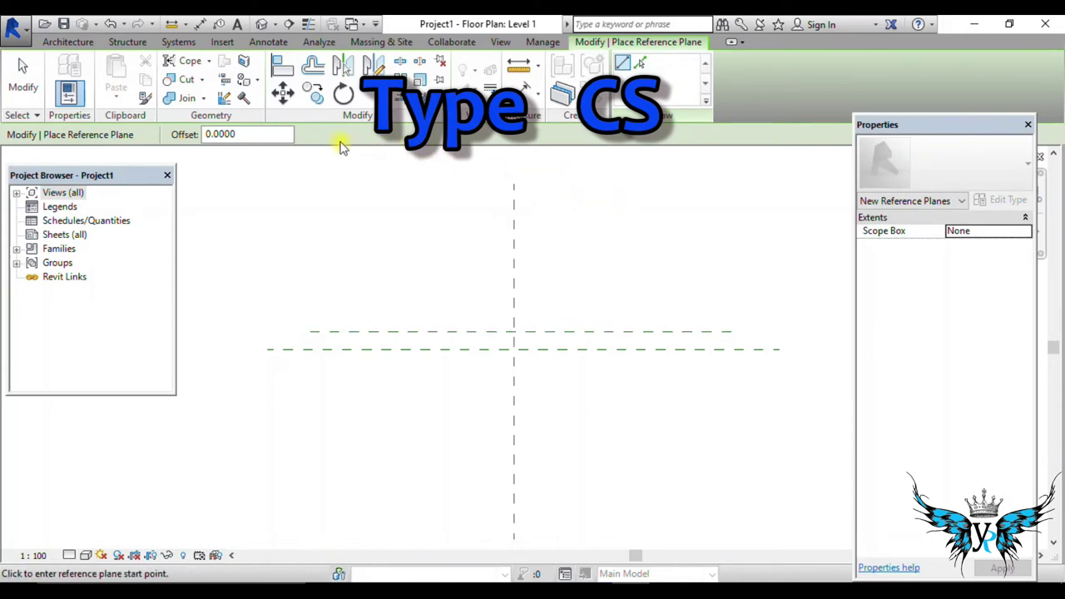
{"action": "double_click", "coordinate": [229, 135]}
{"action": "type", "text": "3.0000"}
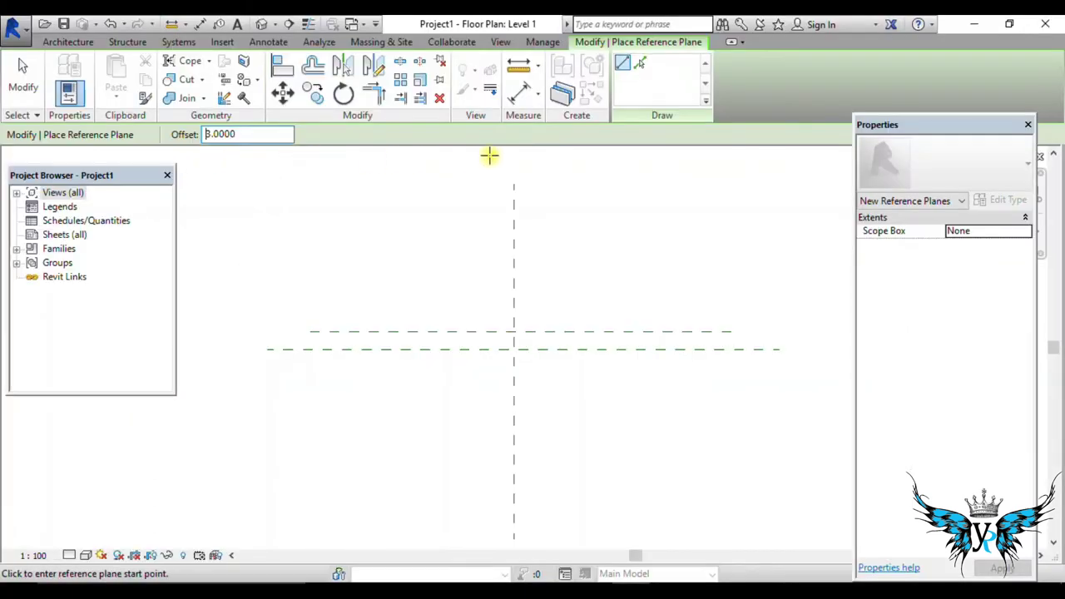
{"action": "left_click", "coordinate": [640, 63]}
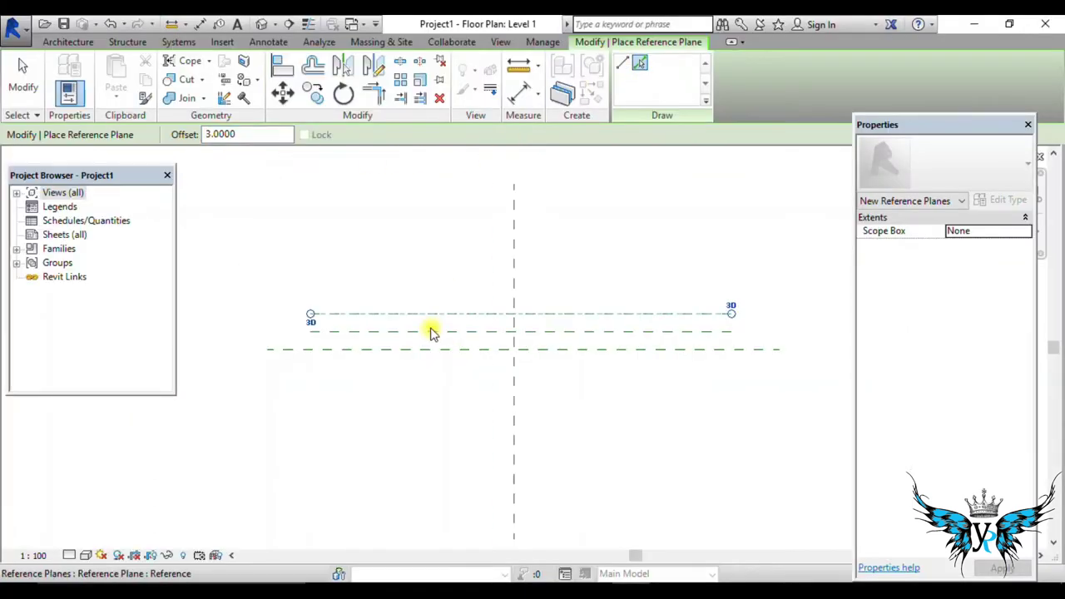
{"action": "left_click", "coordinate": [432, 296]}
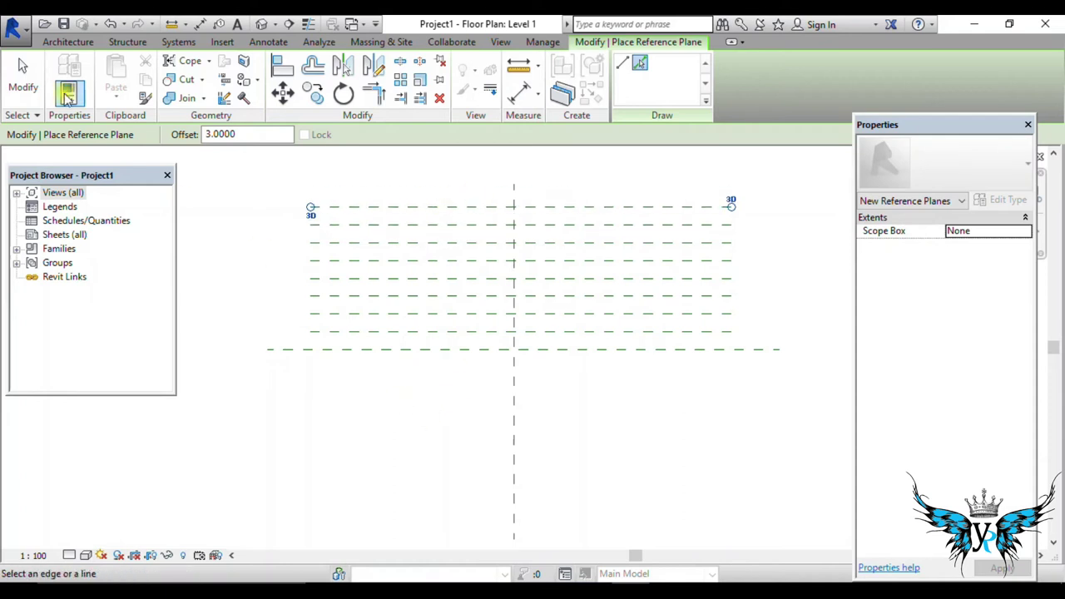
{"action": "left_click", "coordinate": [22, 77]}
{"action": "mouse_move", "coordinate": [302, 200]}
{"action": "left_mouse_down"}
{"action": "mouse_move", "coordinate": [740, 391]}
{"action": "mouse_move", "coordinate": [721, 383]}
{"action": "left_mouse_up"}
- Mirror the stacked planes below the central horizontal plane with MM
{"action": "key", "text": "m"}
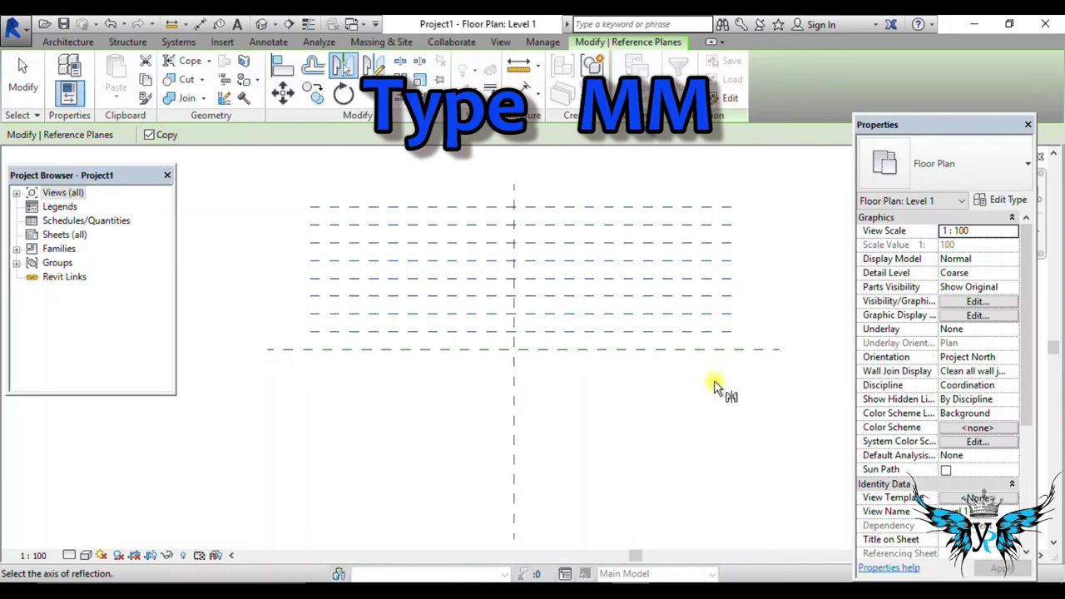
{"action": "left_click", "coordinate": [513, 351]}
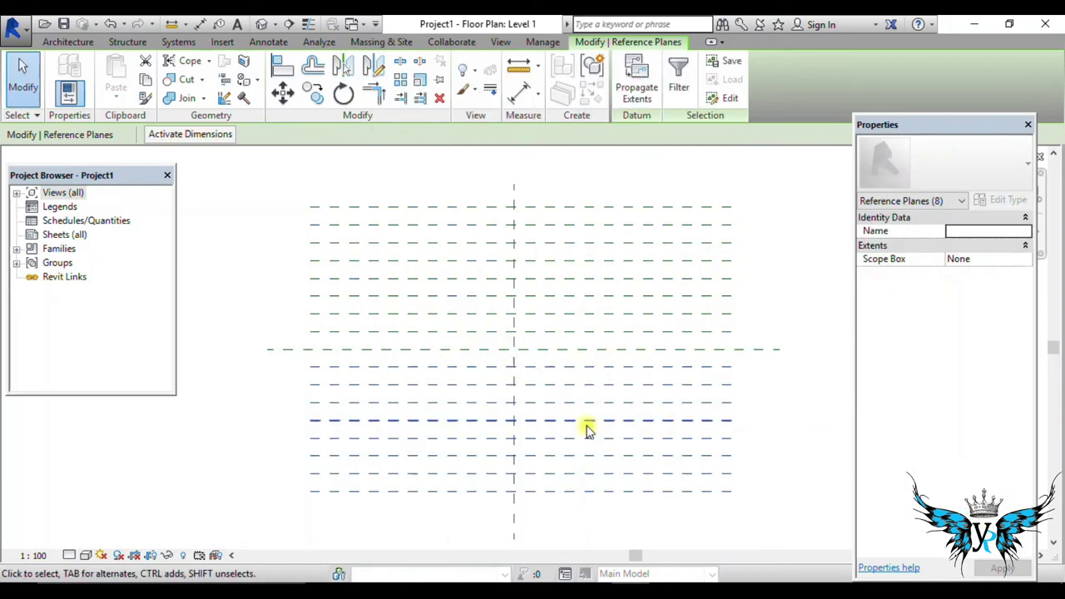
{"action": "left_click", "coordinate": [18, 83]}
- Copy all horizontal planes rotated 90° about the central intersection
{"action": "left_click_drag", "start_coordinate": [297, 190], "coordinate": [744, 523]}
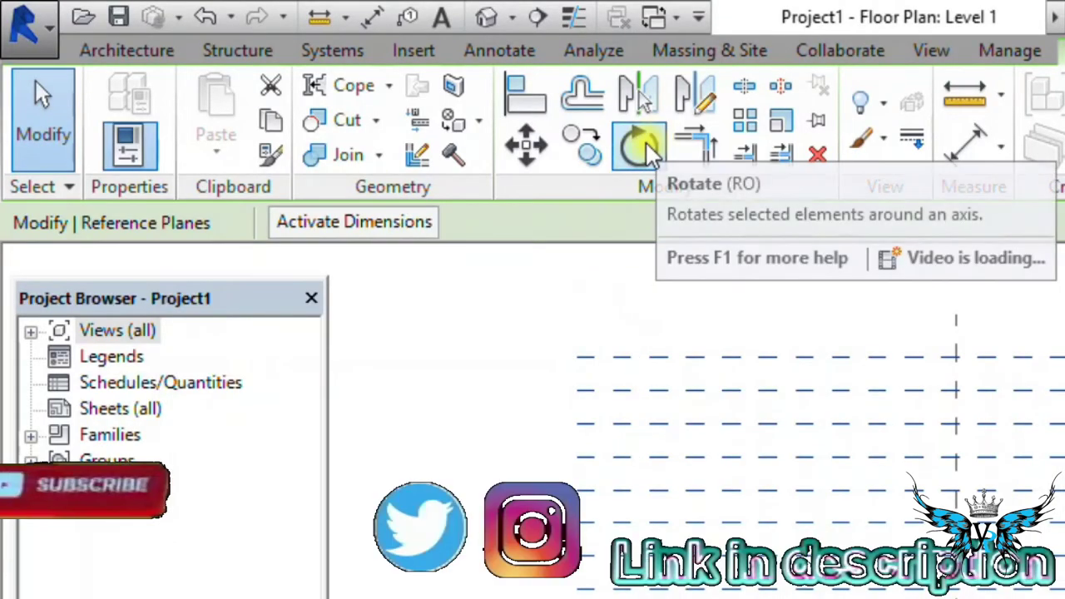
{"action": "left_click", "coordinate": [641, 148]}
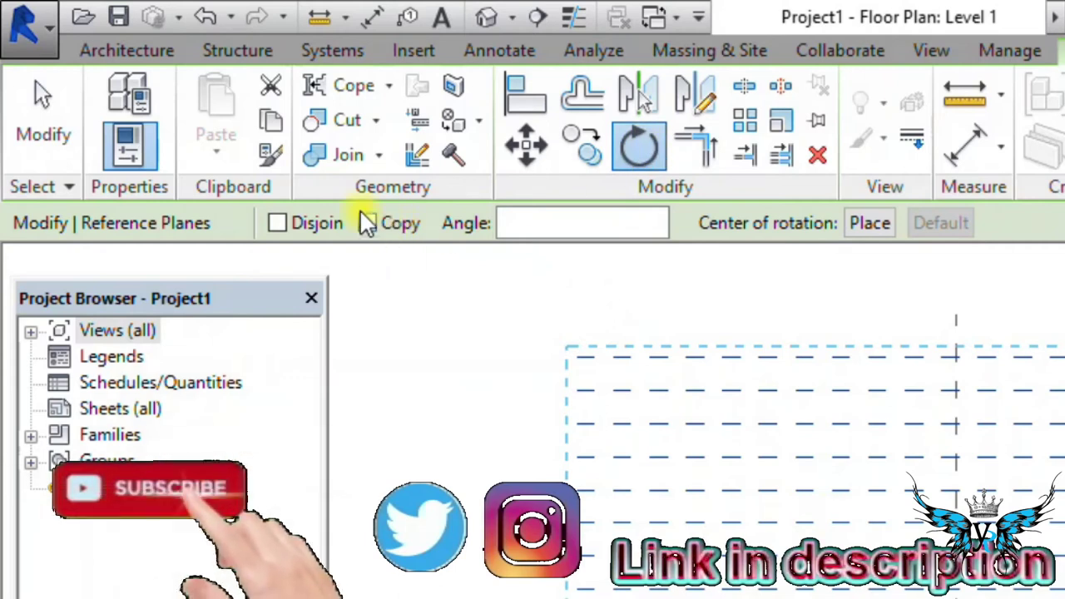
{"action": "left_click", "coordinate": [368, 223]}
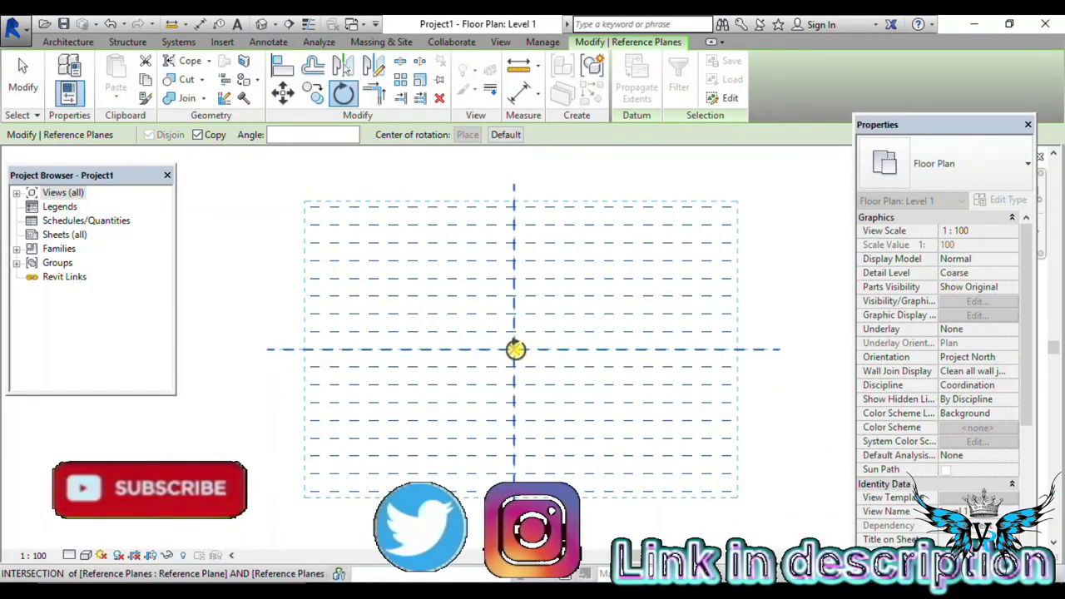
{"action": "left_click_drag", "start_coordinate": [515, 349], "coordinate": [516, 349]}
{"action": "left_click", "coordinate": [516, 186]}
- Complete the 90° rotated copy of the planes and begin arc detail lines
{"action": "left_click", "coordinate": [674, 350]}
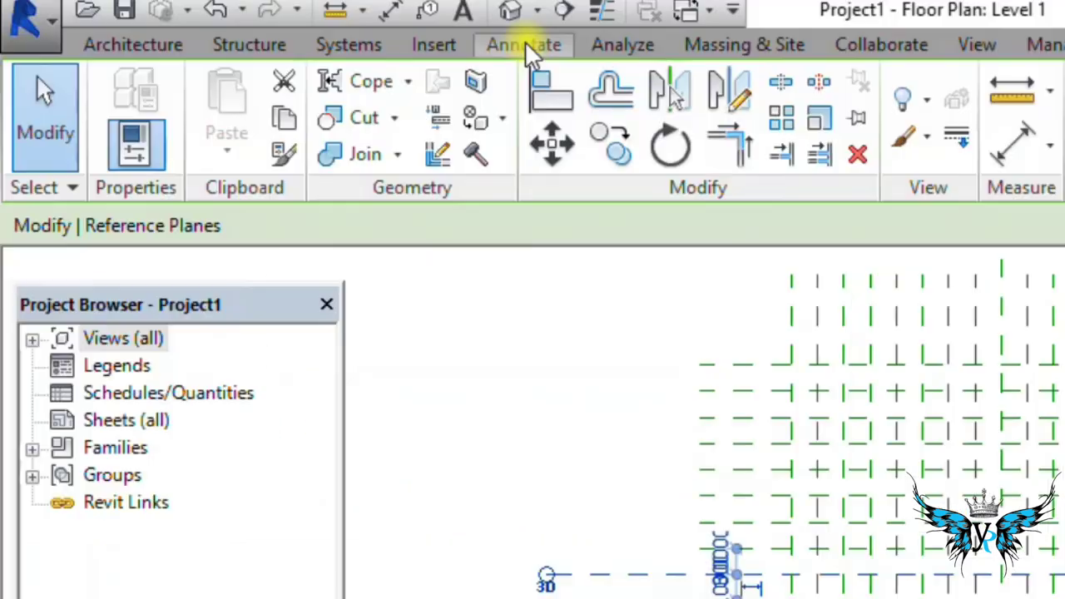
{"action": "left_click", "coordinate": [526, 46]}
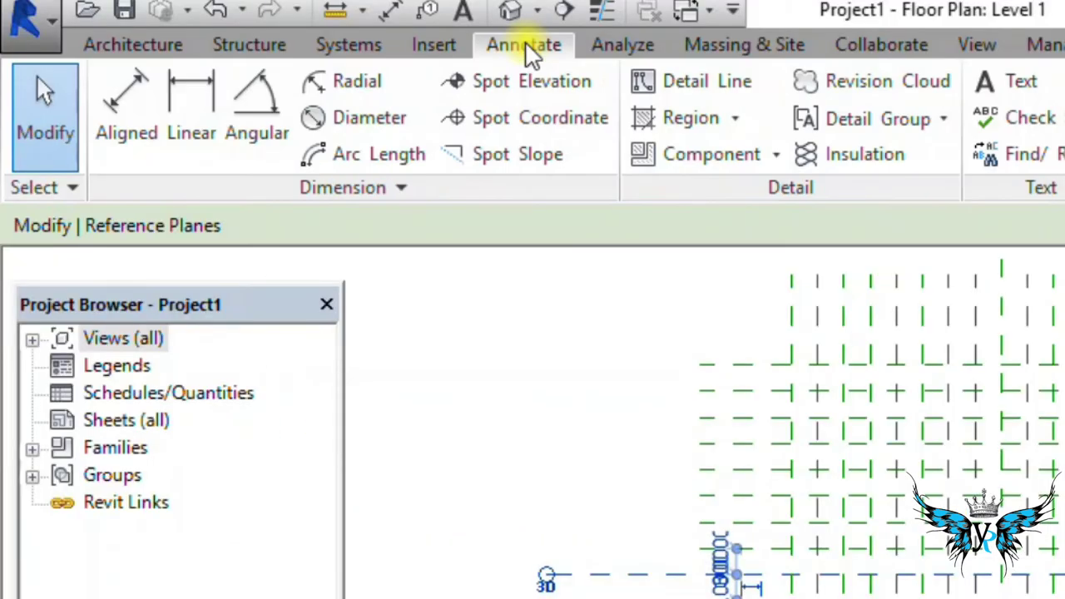
{"action": "left_click", "coordinate": [712, 93]}
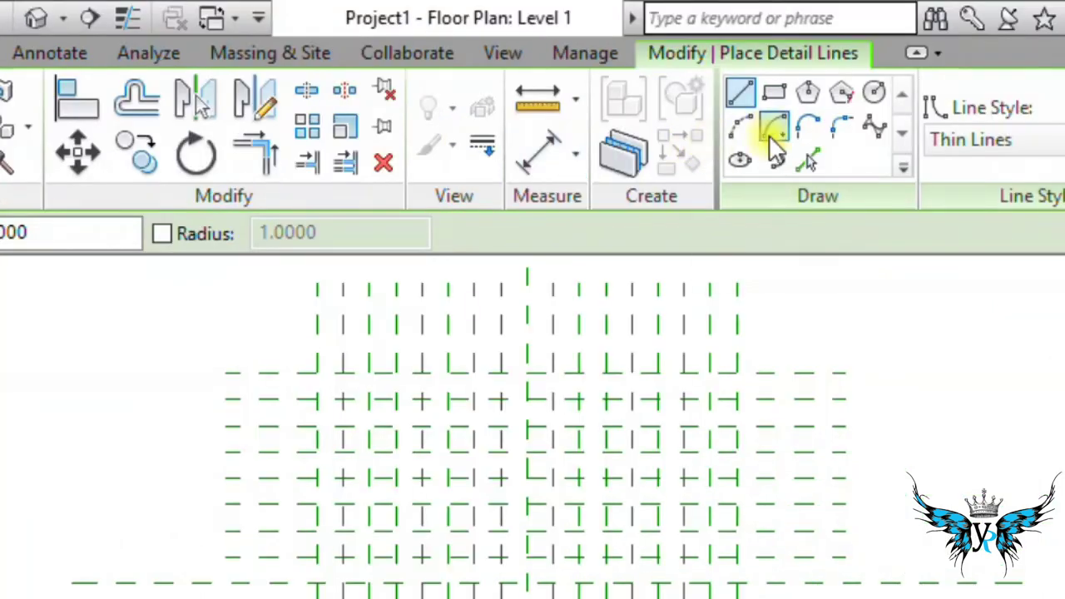
{"action": "left_click", "coordinate": [740, 125]}
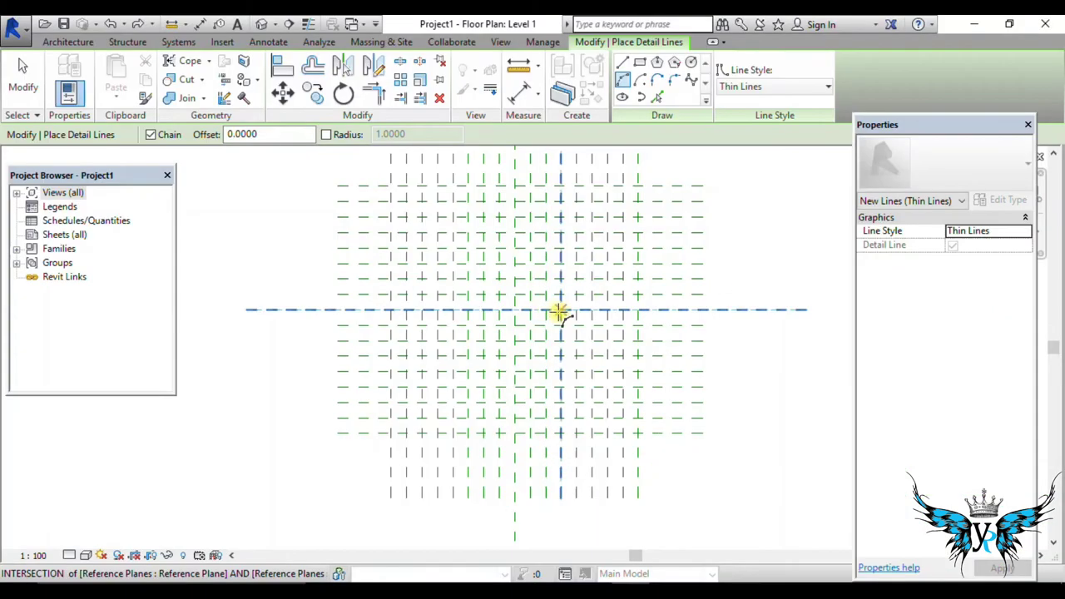
- Draw the 18-radius detail-line circle from arcs through the plane intersections
{"action": "left_click", "coordinate": [606, 310]}
{"action": "left_click", "coordinate": [761, 310]}
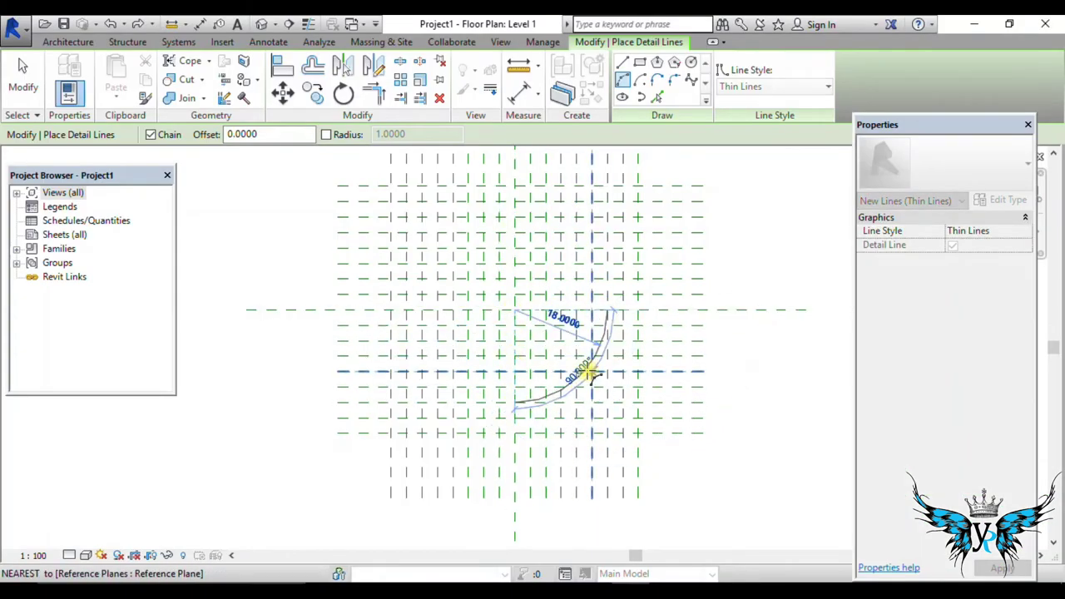
{"action": "left_click", "coordinate": [599, 362]}
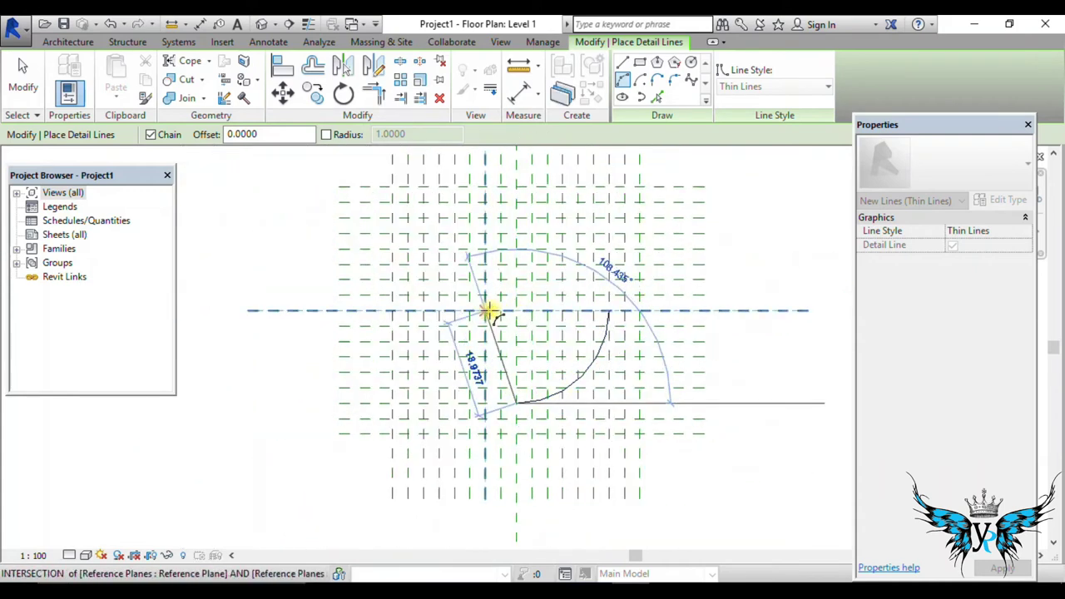
{"action": "left_click", "coordinate": [422, 311]}
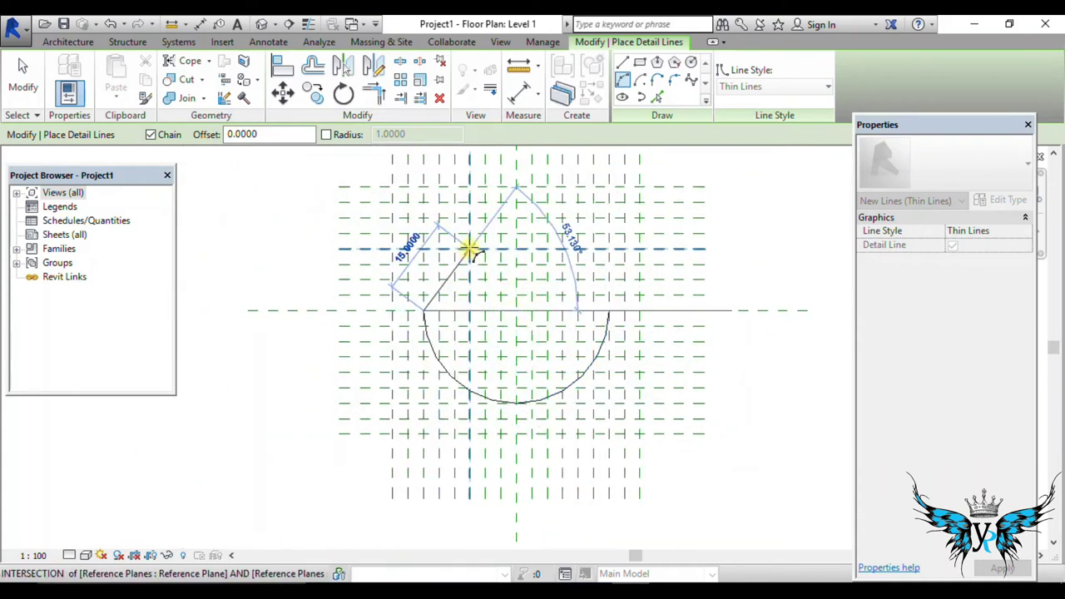
{"action": "scroll", "coordinate": [470, 220], "scroll_direction": "up", "scroll_amount": 1}
{"action": "left_click", "coordinate": [507, 219]}
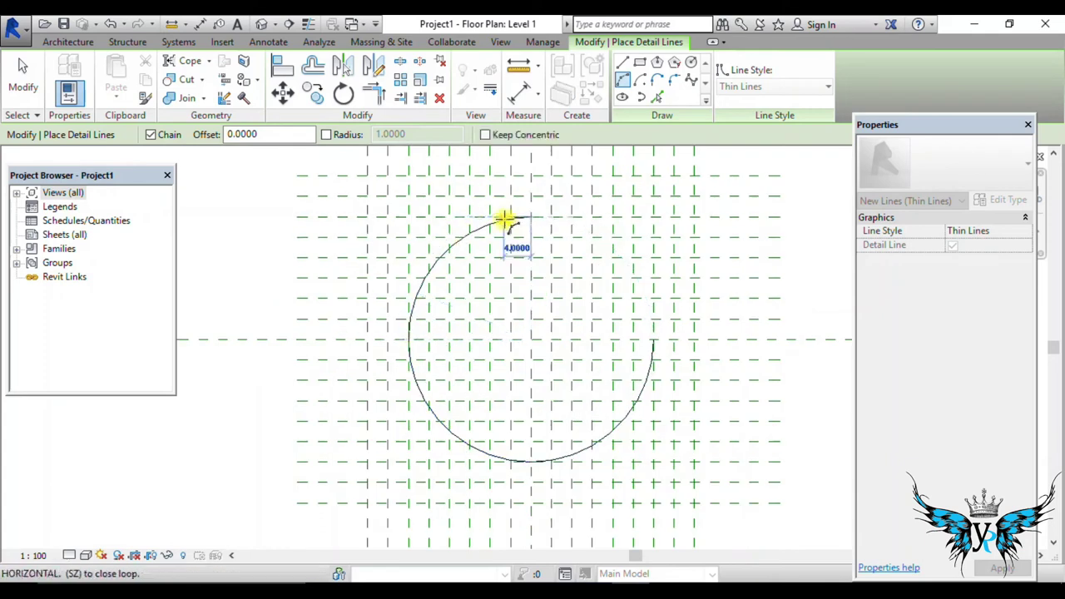
{"action": "left_click", "coordinate": [623, 269]}
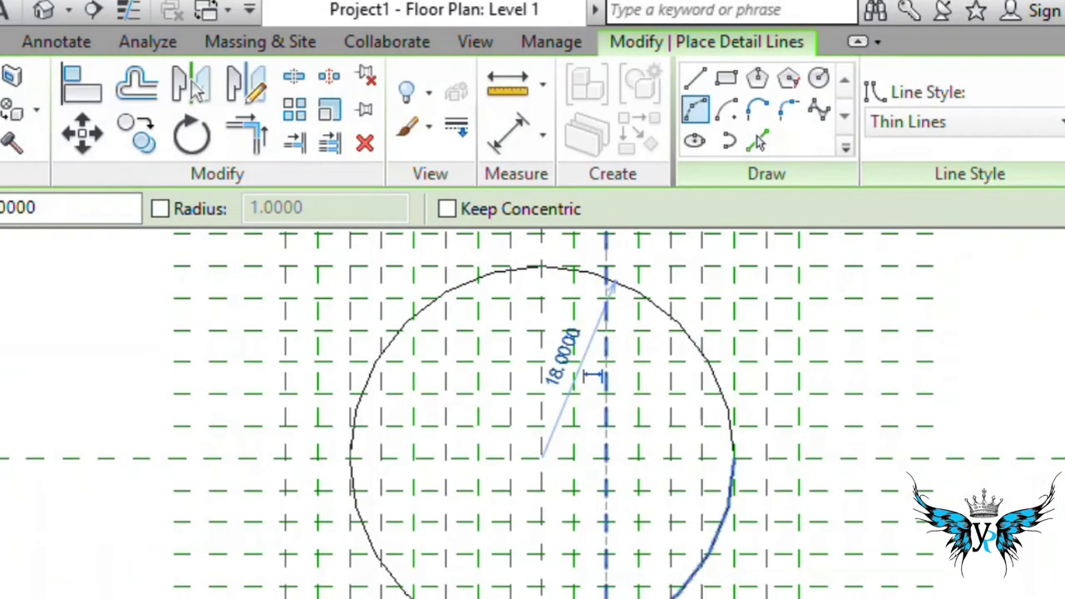
{"action": "scroll", "coordinate": [625, 382], "scroll_direction": "down", "scroll_amount": 1}
- Draw the rectangular tail with straight detail lines from the circle's bottom
{"action": "left_click", "coordinate": [622, 61]}
{"action": "scroll", "coordinate": [560, 393], "scroll_direction": "up", "scroll_amount": 2}
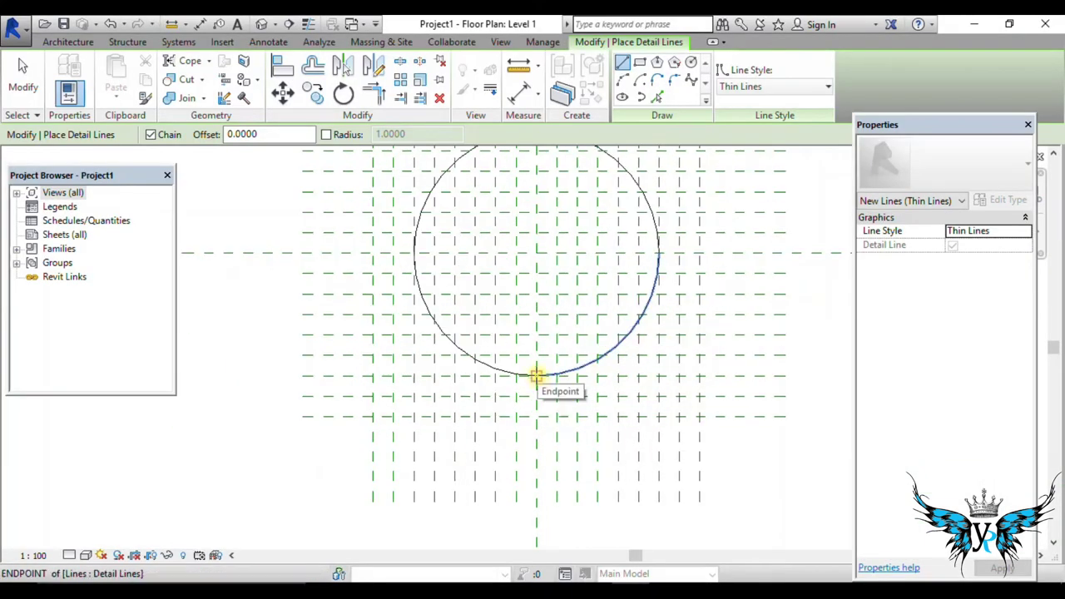
{"action": "left_click", "coordinate": [537, 375]}
{"action": "left_click", "coordinate": [785, 375]}
{"action": "left_click", "coordinate": [786, 416]}
{"action": "left_click", "coordinate": [536, 416]}
- Draw the outer loop arcs sweeping up around to the top intersection
{"action": "left_click", "coordinate": [622, 79]}
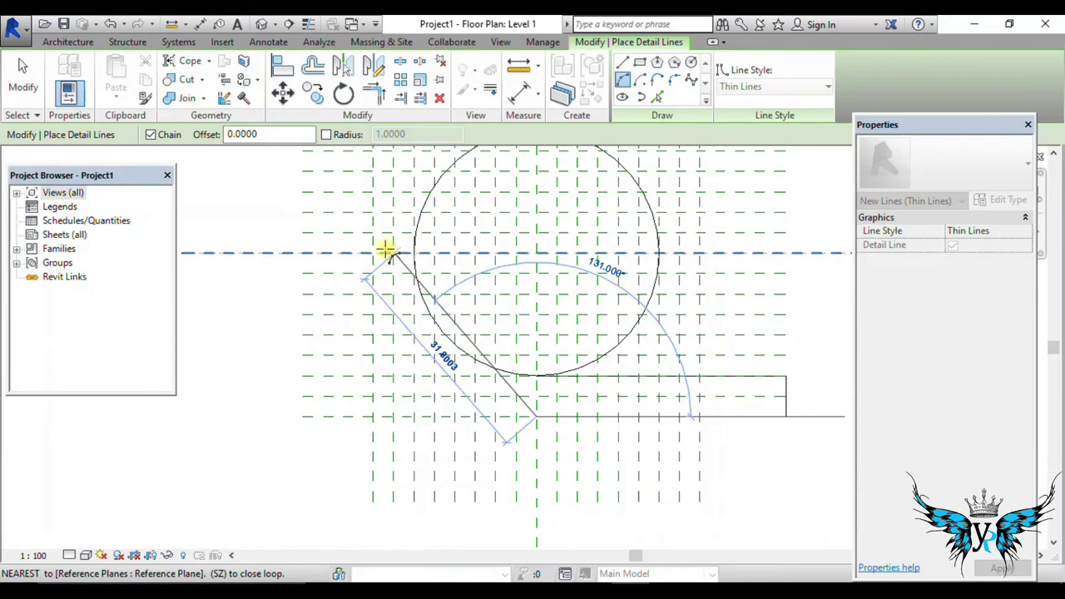
{"action": "left_click", "coordinate": [374, 253]}
{"action": "left_click", "coordinate": [376, 282]}
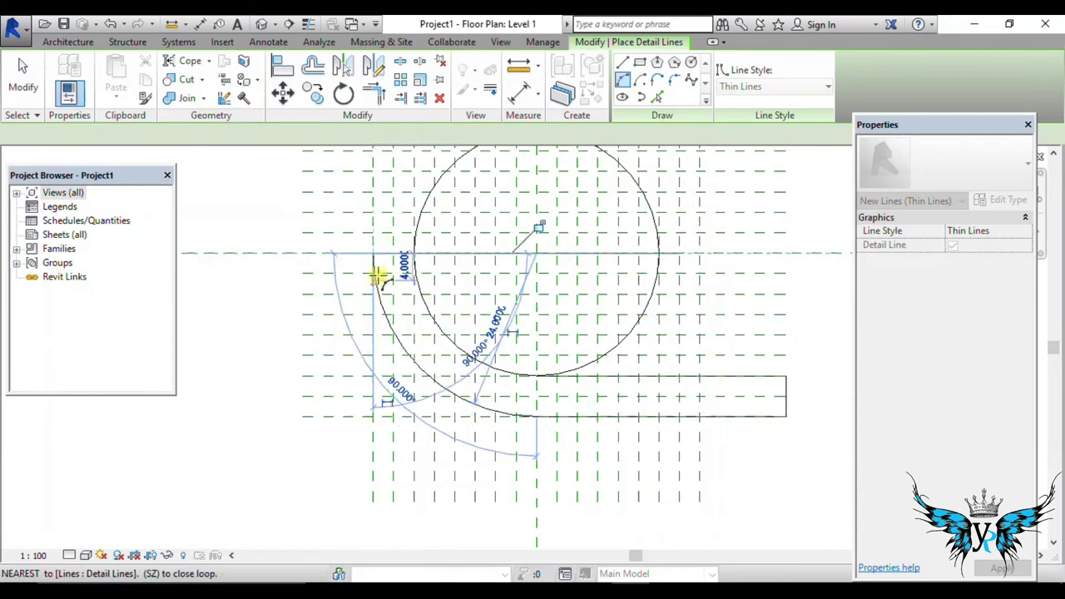
{"action": "scroll", "coordinate": [387, 262], "scroll_direction": "down", "scroll_amount": 1}
{"action": "left_click", "coordinate": [489, 179]}
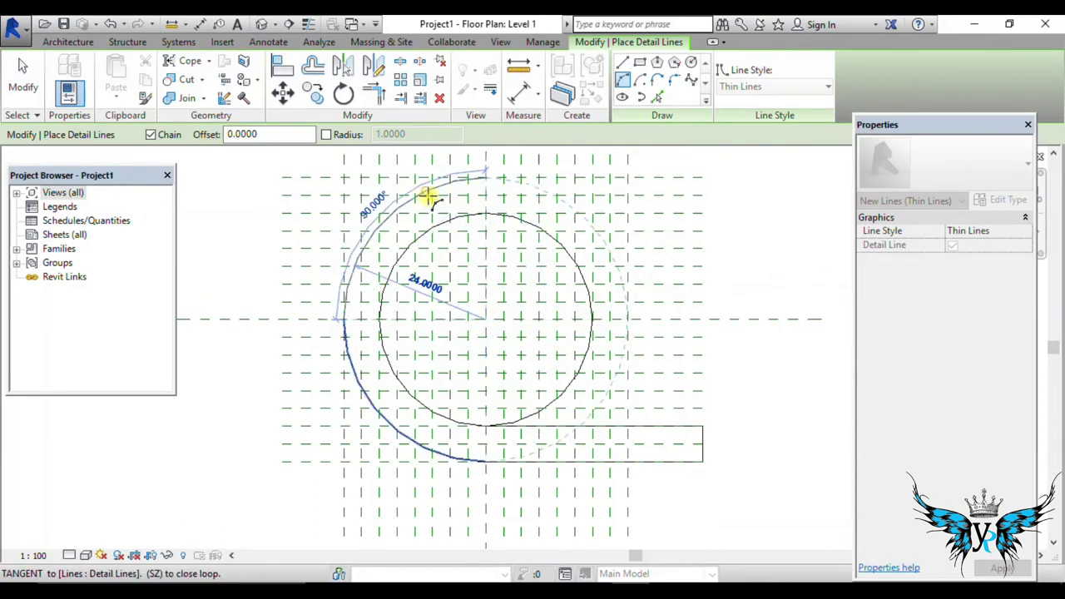
{"action": "left_click", "coordinate": [409, 203]}
{"action": "left_click", "coordinate": [630, 319]}
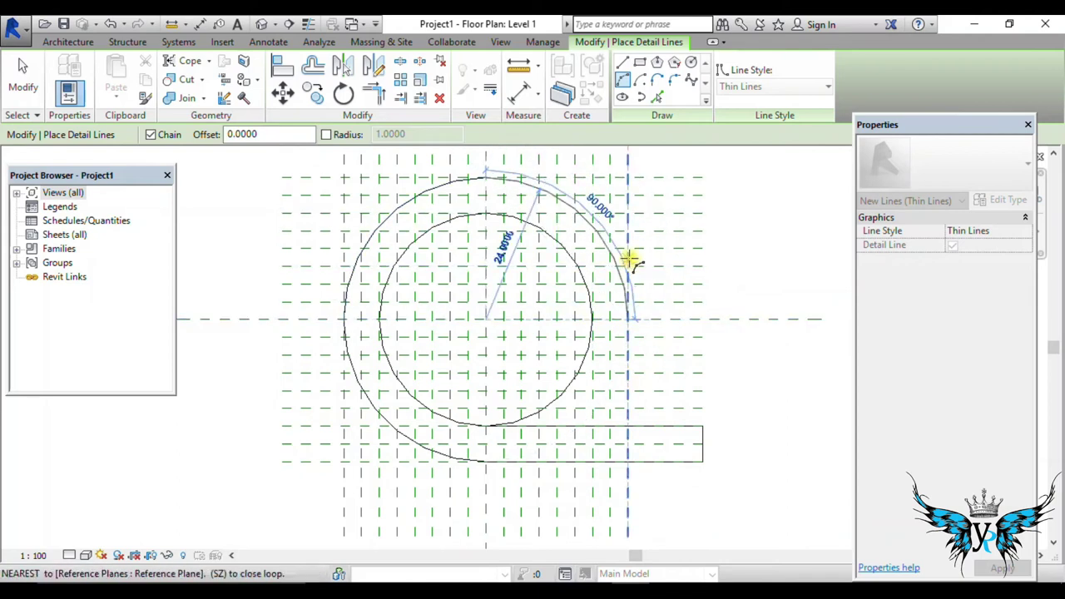
- Add a straight vertical detail line down to its lower end
{"action": "left_click", "coordinate": [627, 63]}
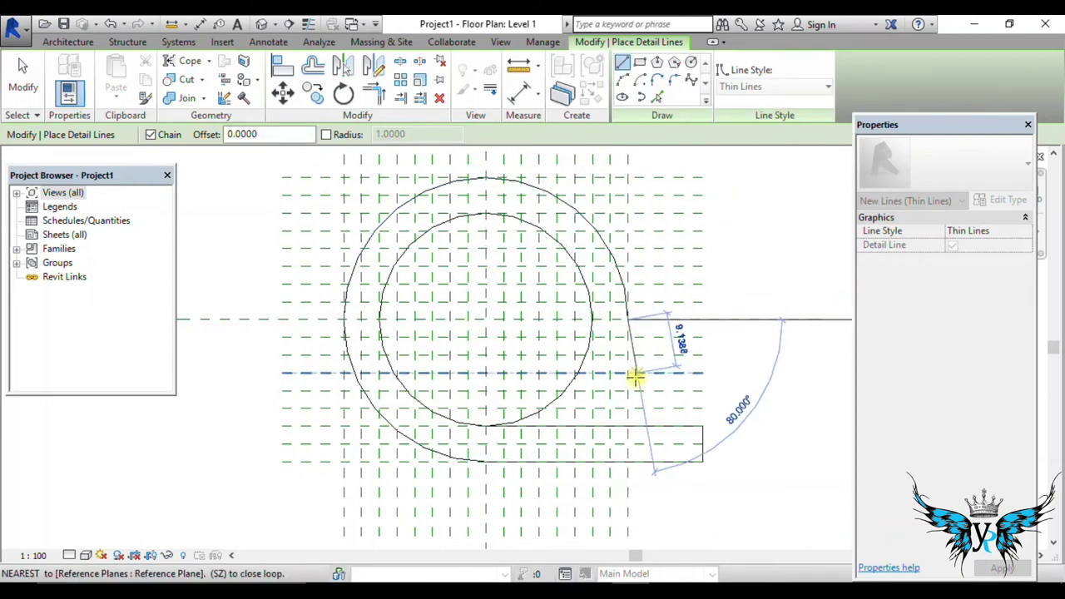
{"action": "scroll", "coordinate": [628, 537], "scroll_direction": "down", "scroll_amount": 2}
{"action": "scroll", "coordinate": [623, 452], "scroll_direction": "down", "scroll_amount": 1}
{"action": "left_click", "coordinate": [612, 496]}
{"action": "scroll", "coordinate": [600, 498], "scroll_direction": "up", "scroll_amount": 3}
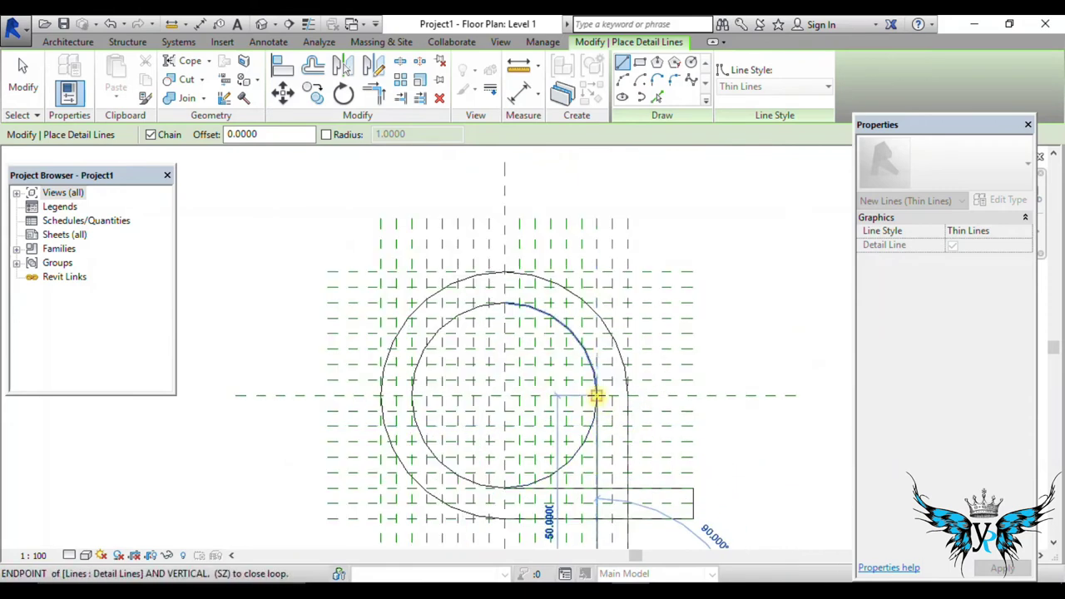
{"action": "key", "text": "Escape"}
{"action": "key", "text": "Escape"}
- Move the loop arc's endpoint to the top of the outline
{"action": "left_click", "coordinate": [505, 259]}
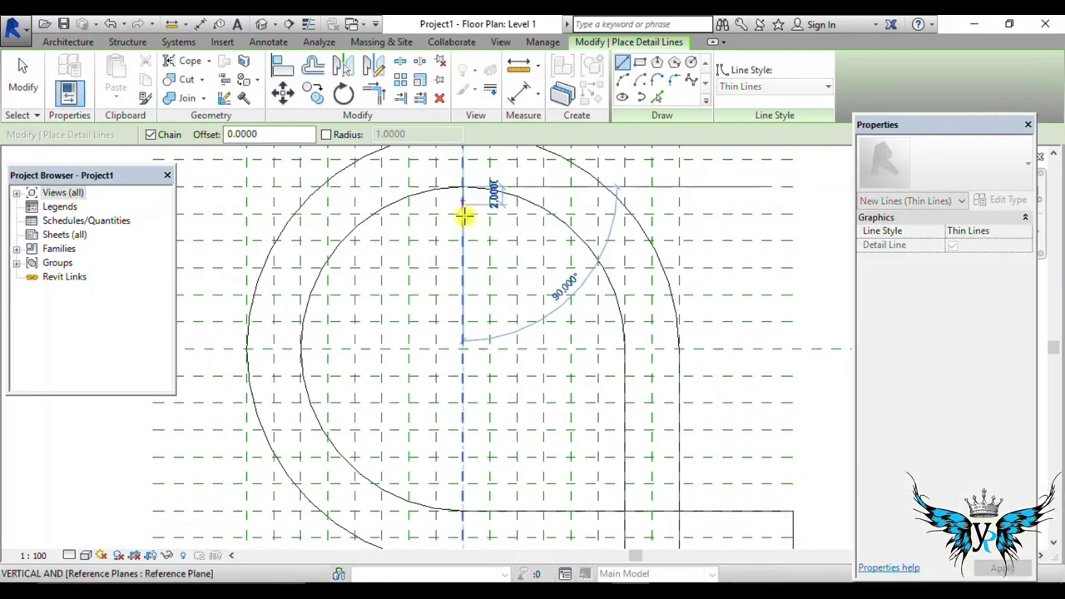
{"action": "scroll", "coordinate": [470, 199], "scroll_direction": "down", "scroll_amount": 1}
{"action": "left_click", "coordinate": [468, 156]}
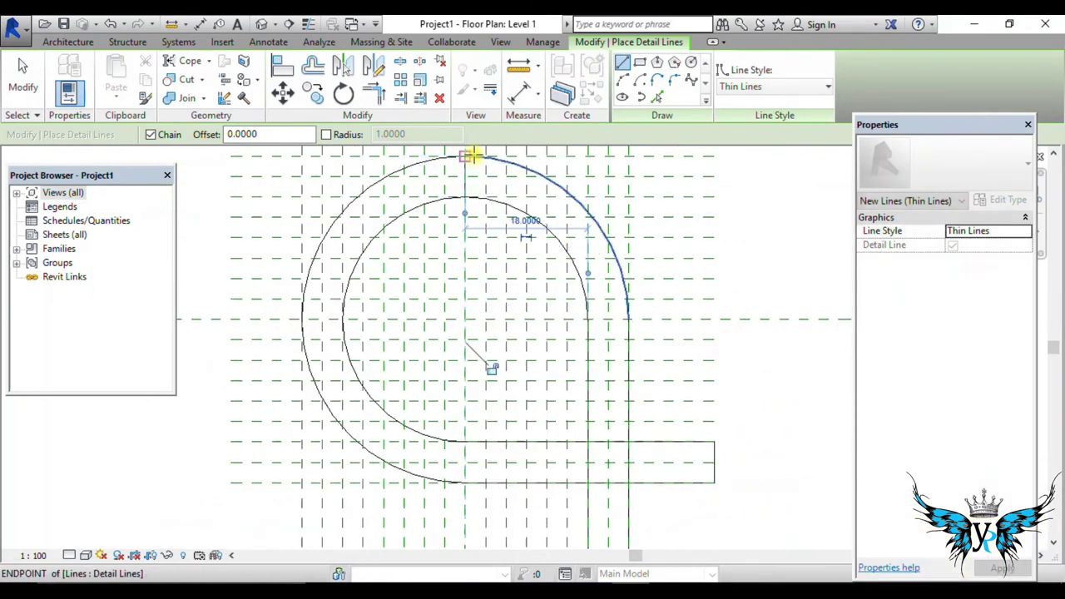
{"action": "scroll", "coordinate": [491, 220], "scroll_direction": "down", "scroll_amount": 1}
{"action": "scroll", "coordinate": [489, 214], "scroll_direction": "down", "scroll_amount": 1}
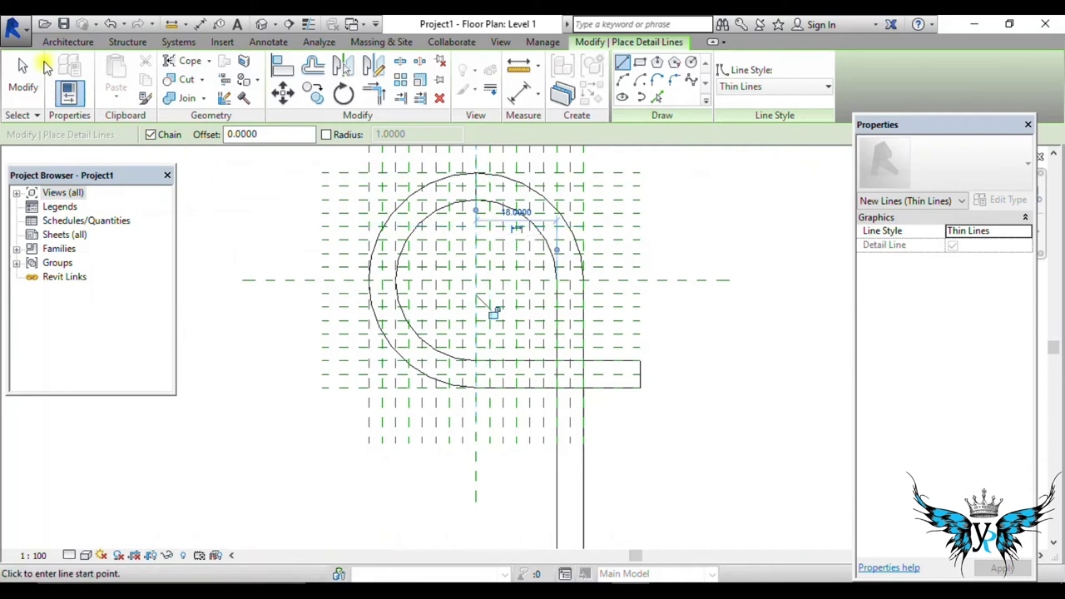
{"action": "left_click", "coordinate": [68, 42]}
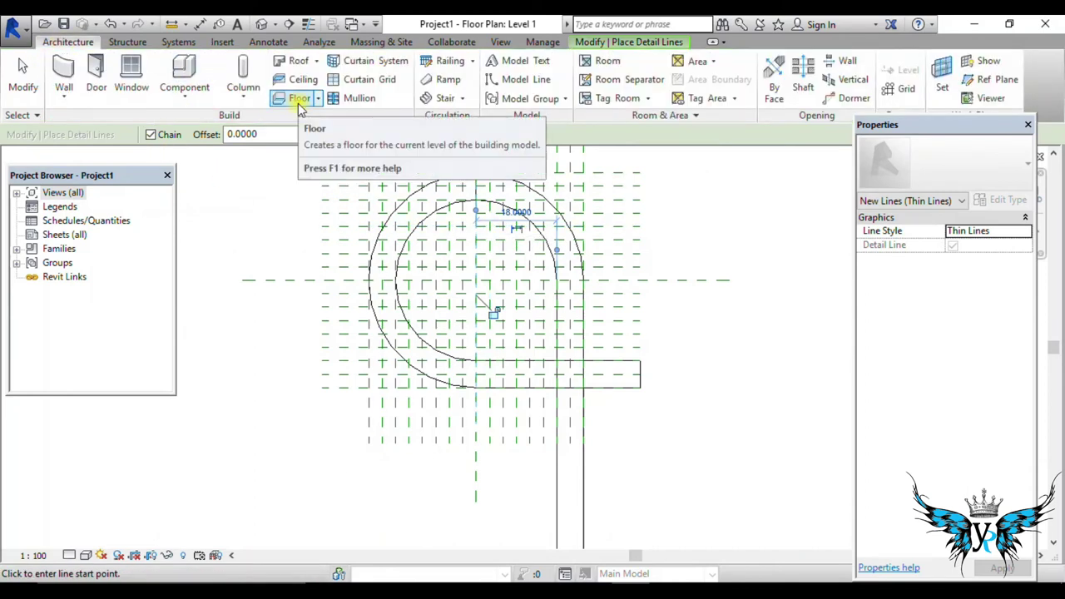
- Create the C-shaped floor by picking the tail lines and loop arcs as its boundary
{"action": "left_click", "coordinate": [297, 102]}
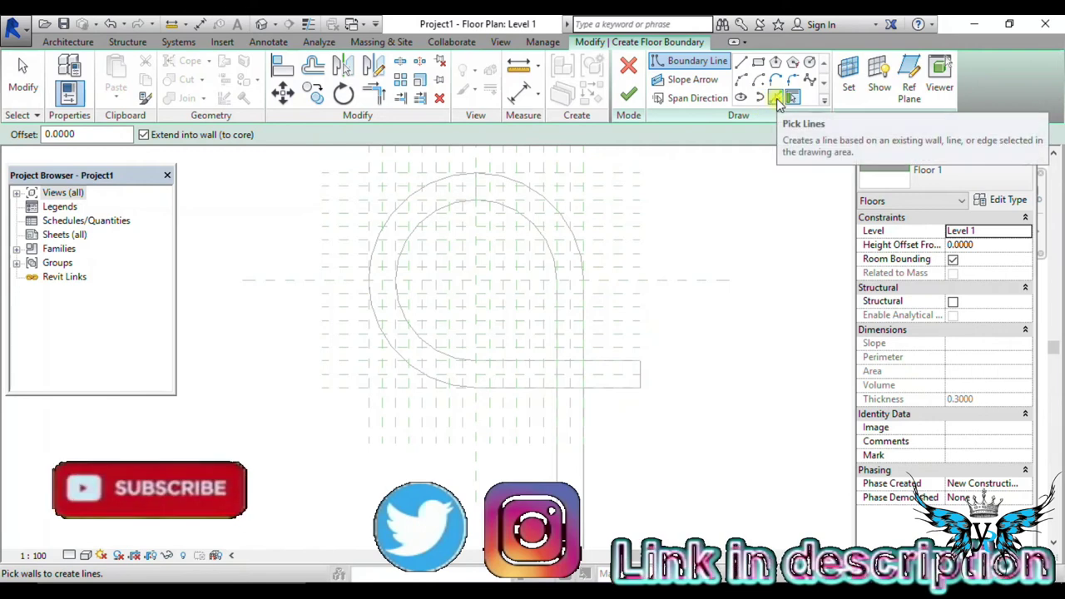
{"action": "left_click", "coordinate": [776, 98]}
{"action": "left_click", "coordinate": [620, 373]}
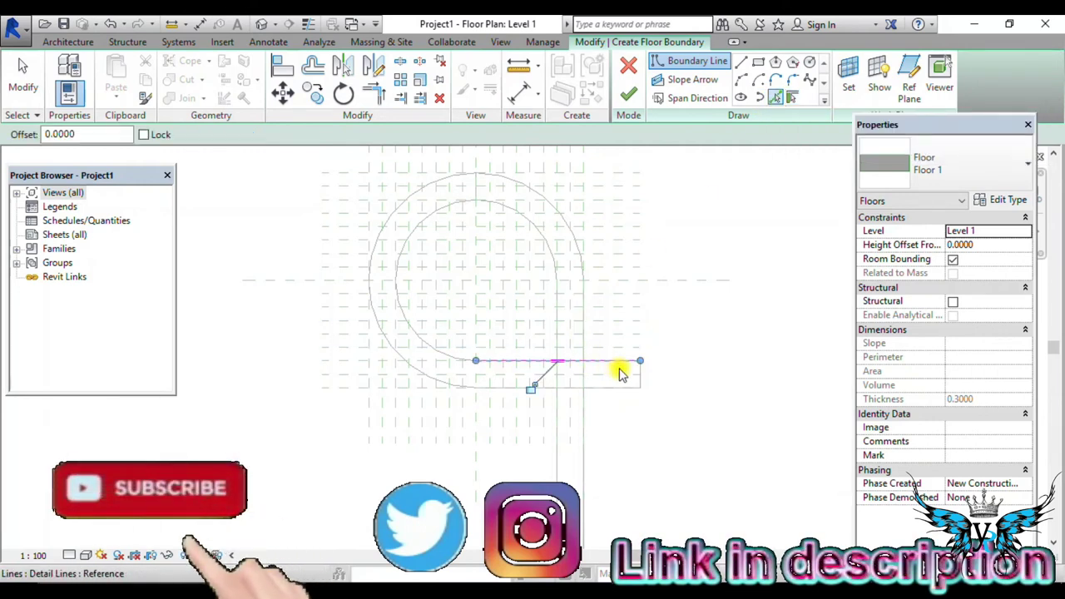
{"action": "left_click", "coordinate": [626, 383]}
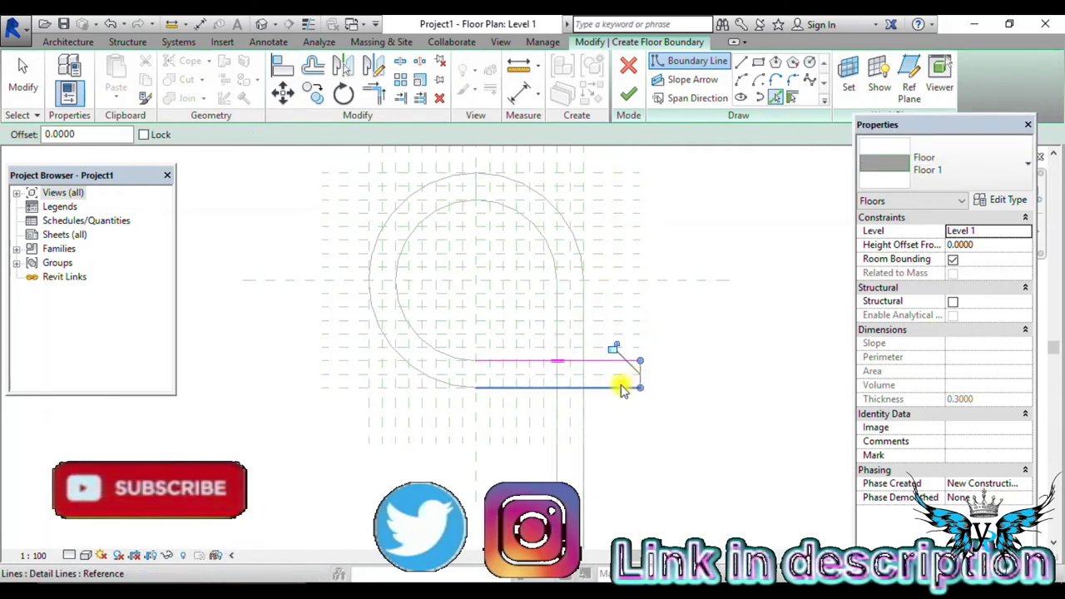
{"action": "left_click", "coordinate": [438, 379]}
{"action": "left_click", "coordinate": [397, 247]}
{"action": "left_click", "coordinate": [385, 236]}
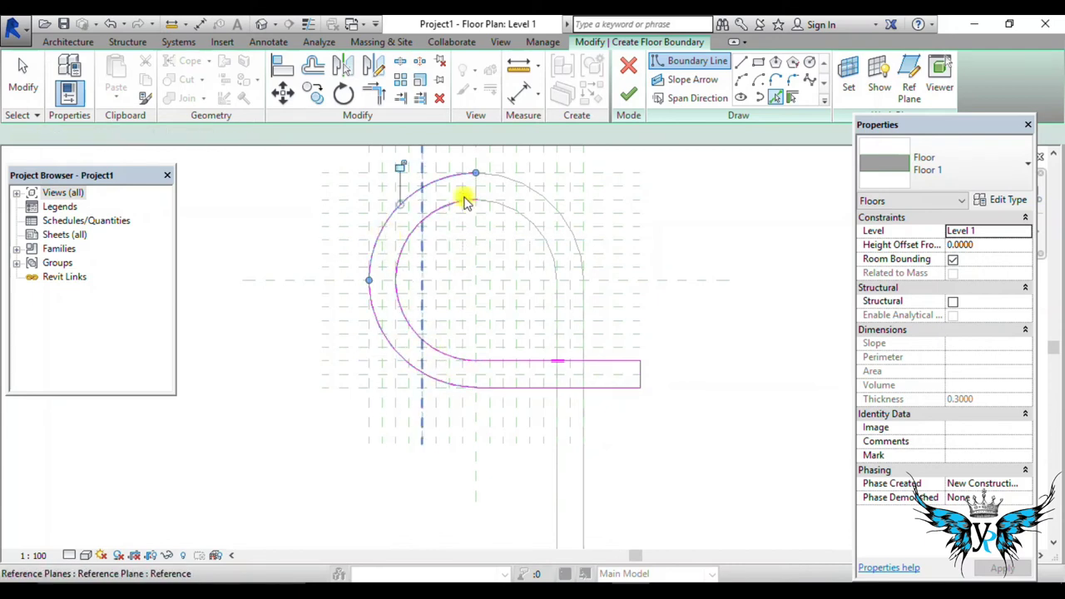
{"action": "scroll", "coordinate": [469, 276], "scroll_direction": "up", "scroll_amount": 2}
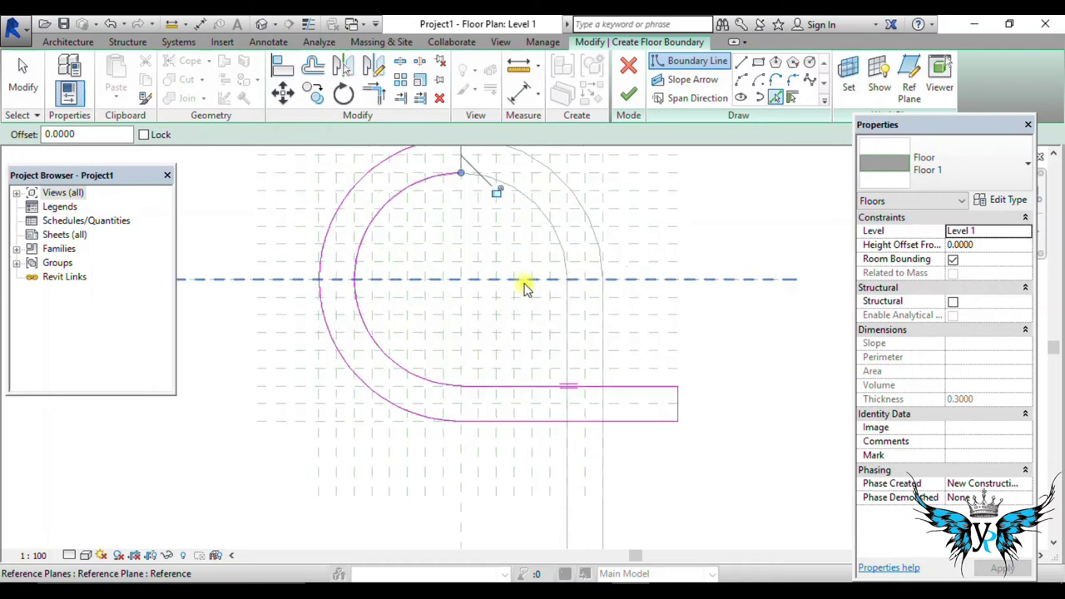
{"action": "left_click", "coordinate": [629, 94]}
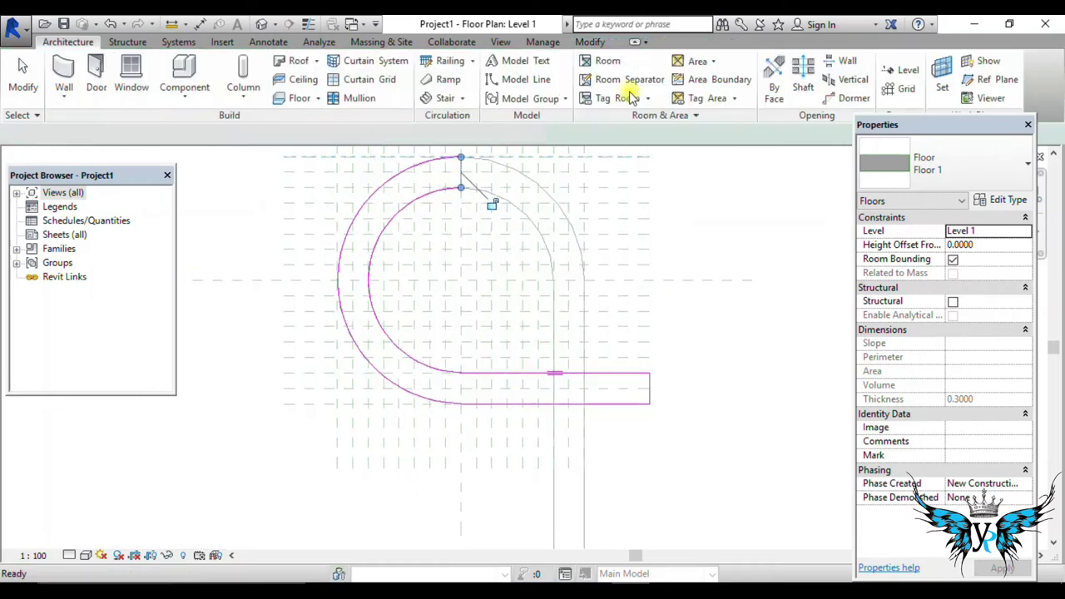
- View the C-shaped floor in the default 3D view with Realistic style, orbited lower
{"action": "left_click", "coordinate": [263, 25]}
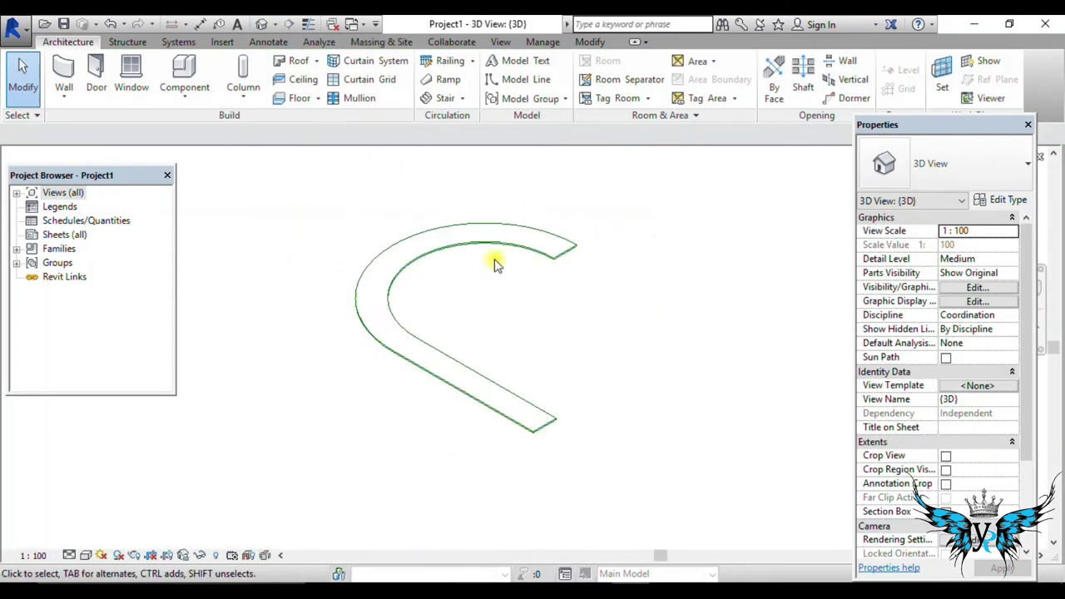
{"action": "left_click", "coordinate": [86, 555]}
{"action": "left_click", "coordinate": [117, 523]}
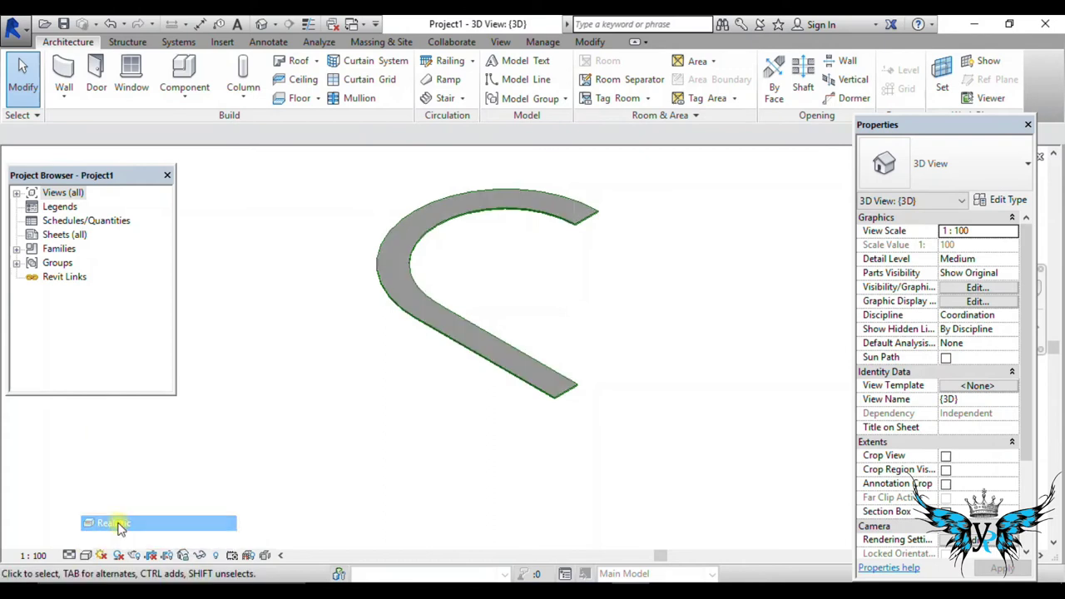
{"action": "left_click_drag", "start_coordinate": [915, 125], "coordinate": [922, 366]}
{"action": "mouse_move", "coordinate": [632, 366]}
{"action": "middle_mouse_down", "text": "shift"}
{"action": "mouse_move", "coordinate": [583, 349]}
{"action": "mouse_move", "coordinate": [532, 283]}
{"action": "middle_mouse_up", "text": "shift"}
{"action": "left_click", "coordinate": [524, 264]}
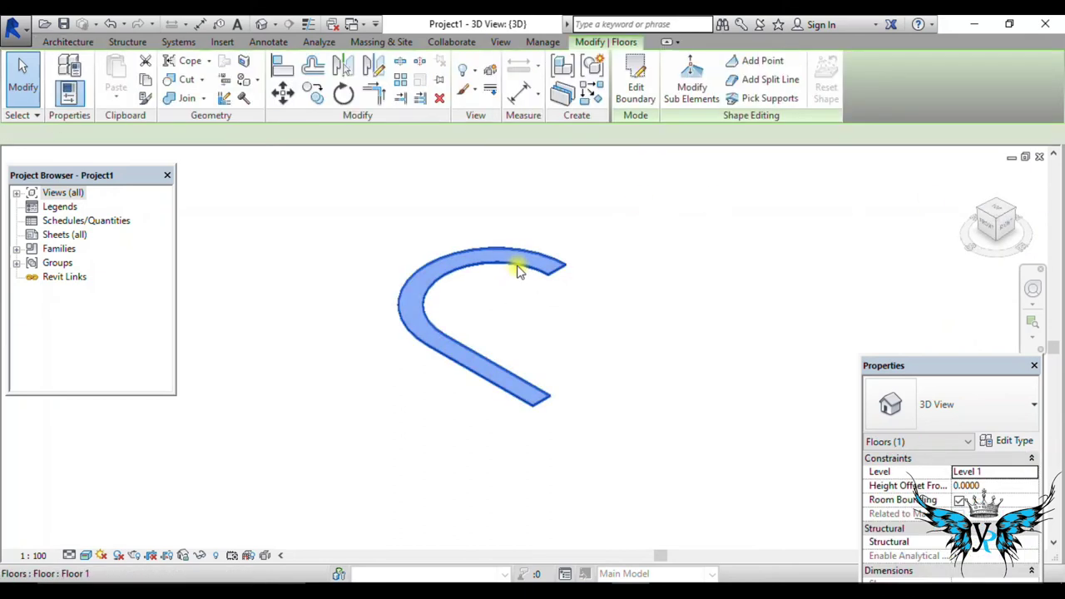
{"action": "left_click", "coordinate": [30, 194]}
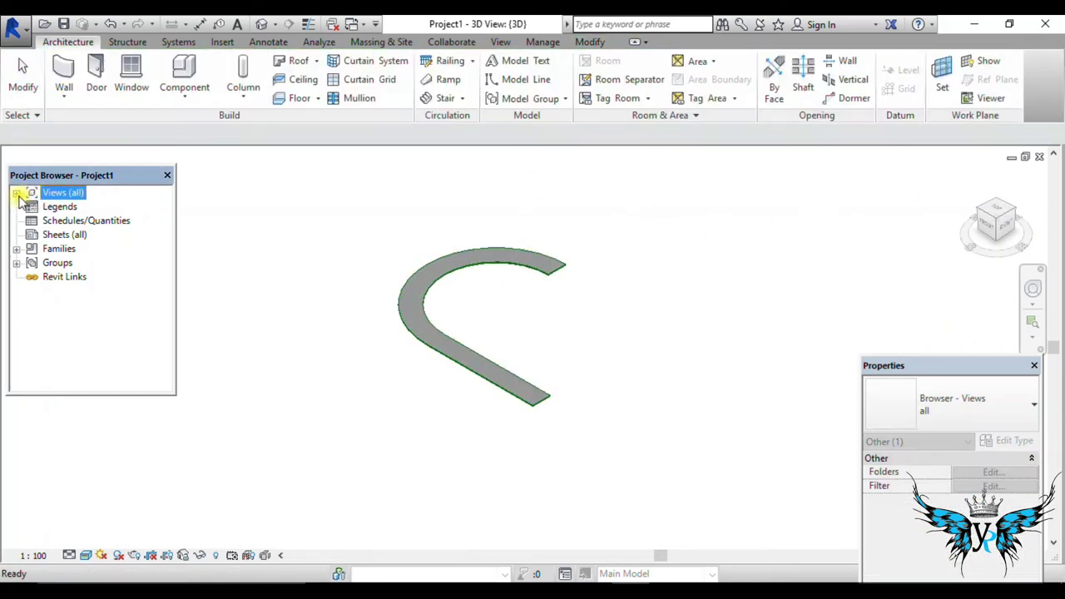
- Open the Level 1 structural plan from the project browser
{"action": "left_click", "coordinate": [16, 192]}
{"action": "left_click", "coordinate": [87, 221]}
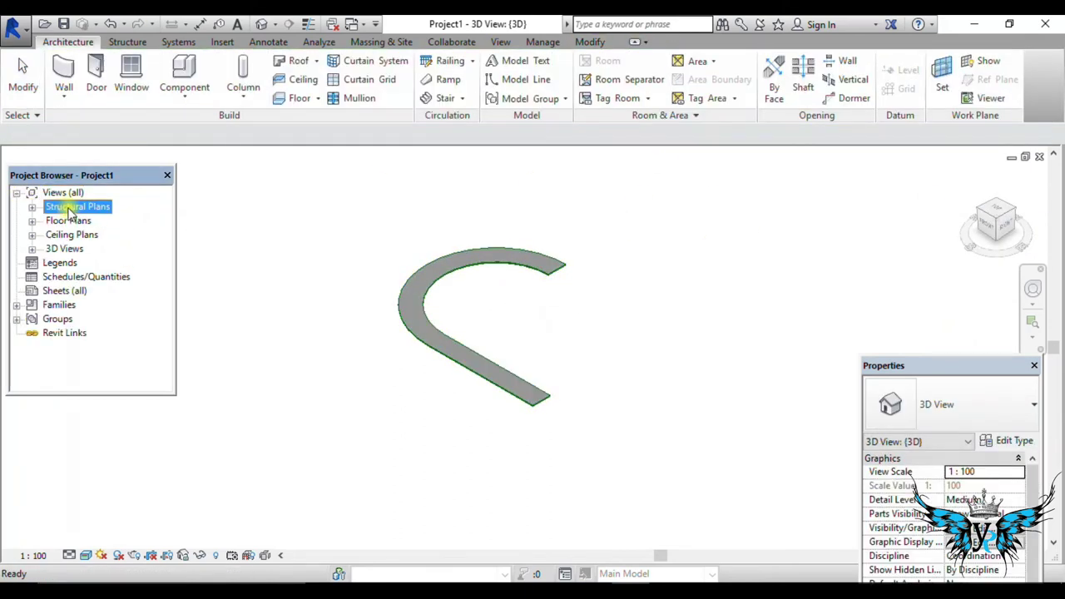
{"action": "double_click", "coordinate": [71, 207]}
{"action": "double_click", "coordinate": [75, 221]}
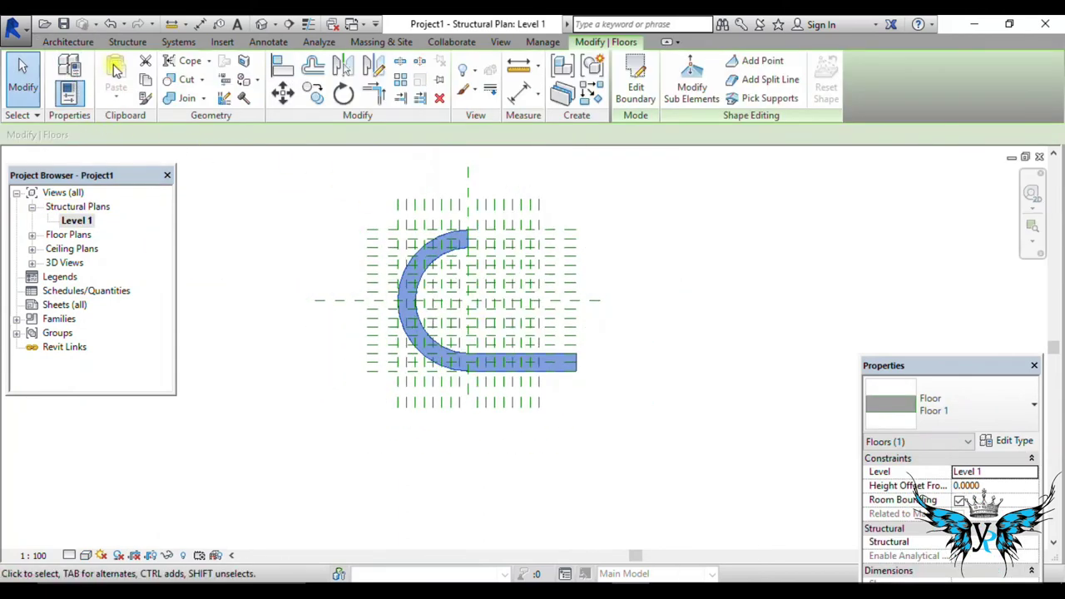
- Create a rectangular floor slab enclosing the C-shaped floor
{"action": "left_click", "coordinate": [67, 42]}
{"action": "left_click", "coordinate": [274, 98]}
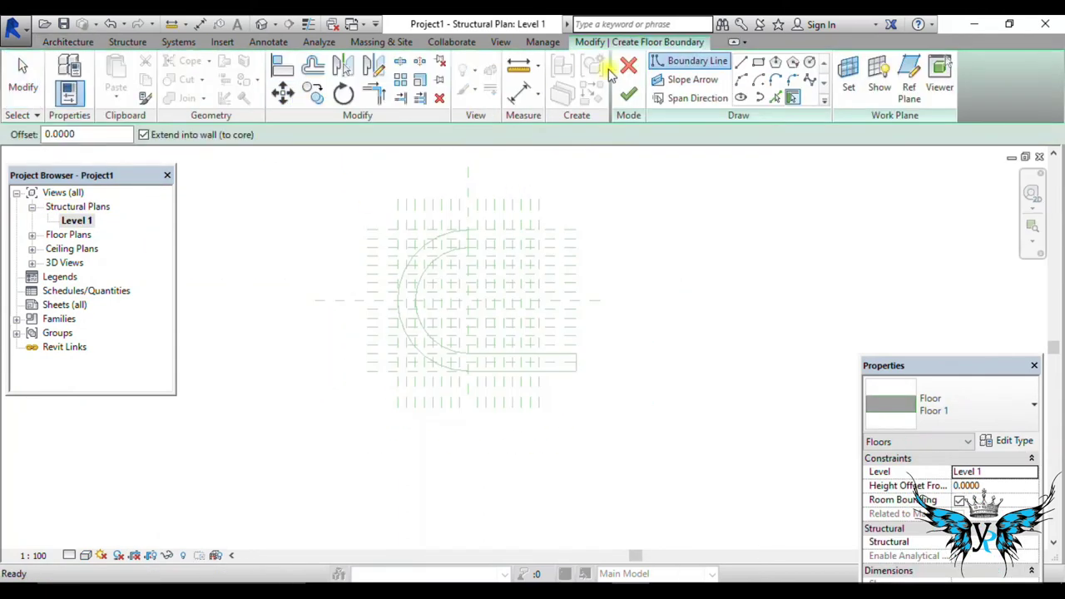
{"action": "left_click", "coordinate": [759, 63]}
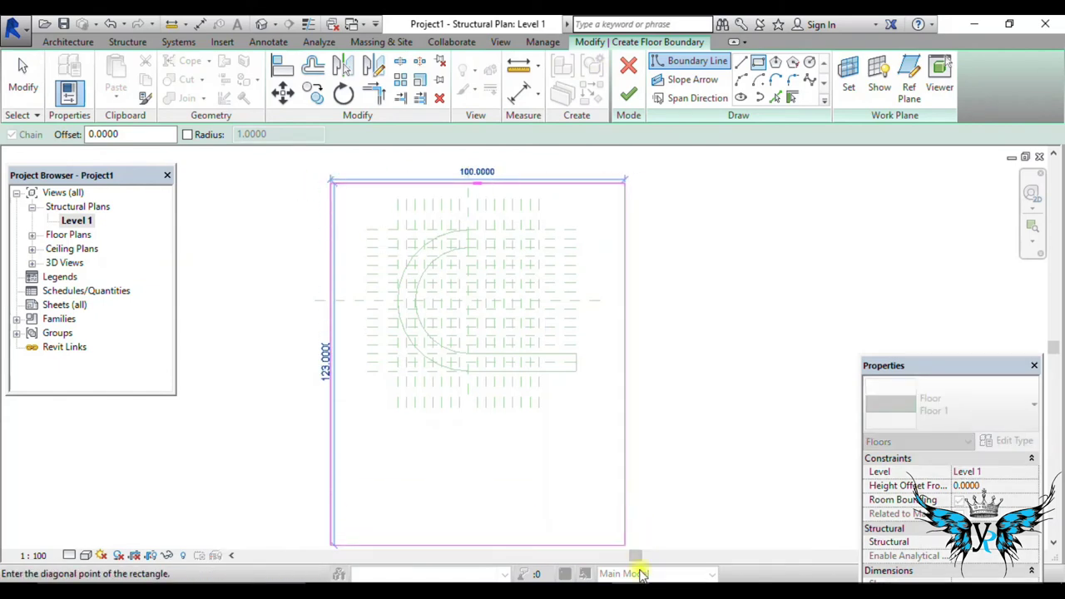
{"action": "scroll", "coordinate": [535, 357], "scroll_direction": "down", "scroll_amount": 3}
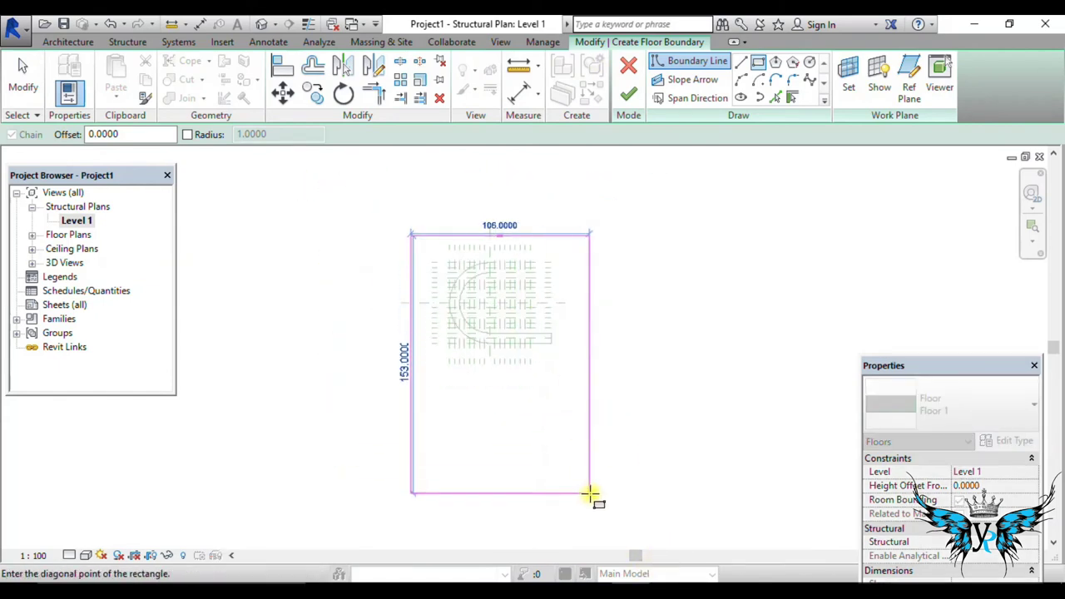
{"action": "left_click", "coordinate": [590, 494]}
{"action": "left_click", "coordinate": [628, 94]}
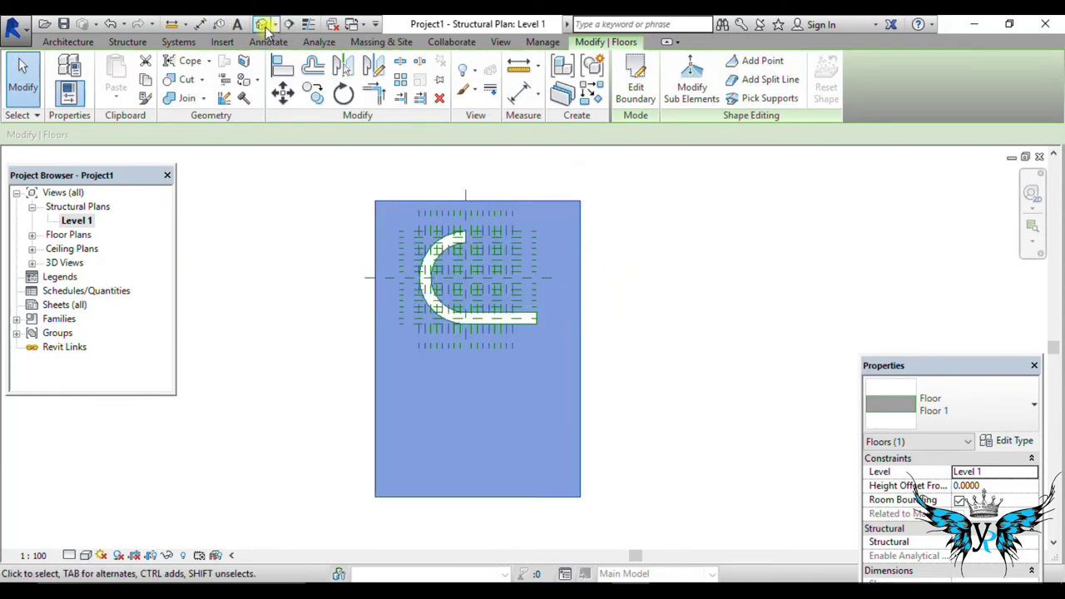
{"action": "left_click", "coordinate": [261, 24]}
- In Modify Sub Elements on the C-shaped floor, raise two curve points to elevation 2
{"action": "left_click", "coordinate": [513, 343]}
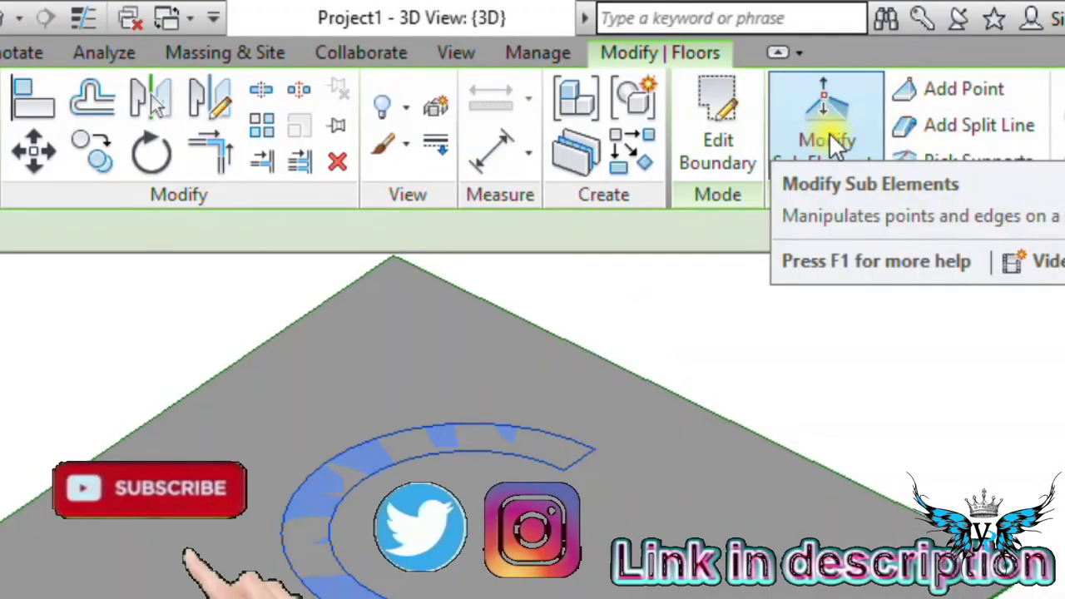
{"action": "left_click", "coordinate": [692, 87]}
{"action": "scroll", "coordinate": [563, 248], "scroll_direction": "up", "scroll_amount": 2}
{"action": "scroll", "coordinate": [374, 369], "scroll_direction": "up", "scroll_amount": 2}
{"action": "scroll", "coordinate": [367, 326], "scroll_direction": "up", "scroll_amount": 2}
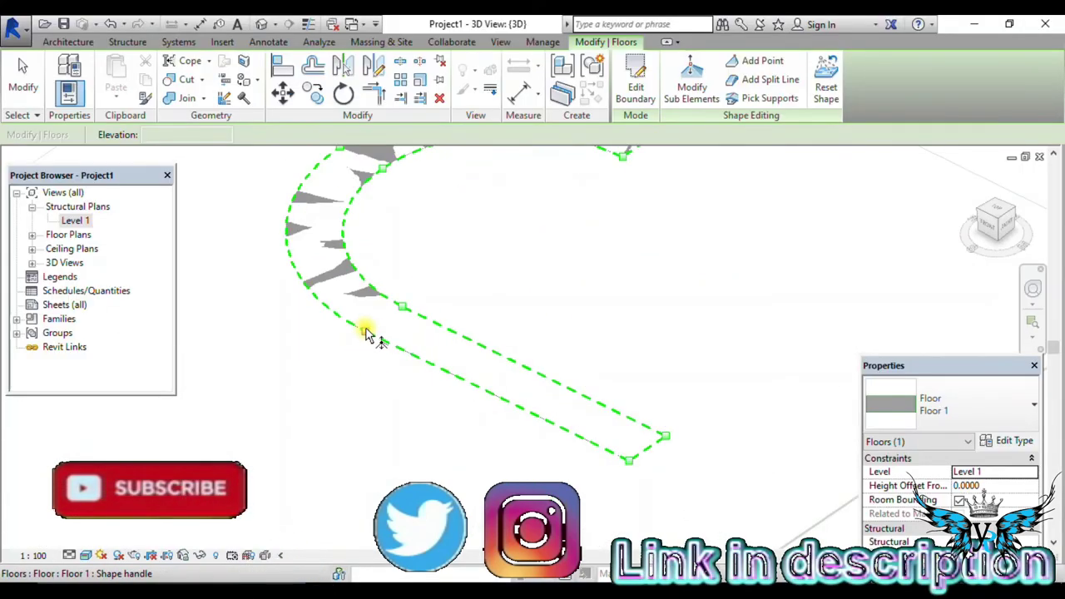
{"action": "left_click", "coordinate": [371, 327]}
{"action": "type", "text": "2"}
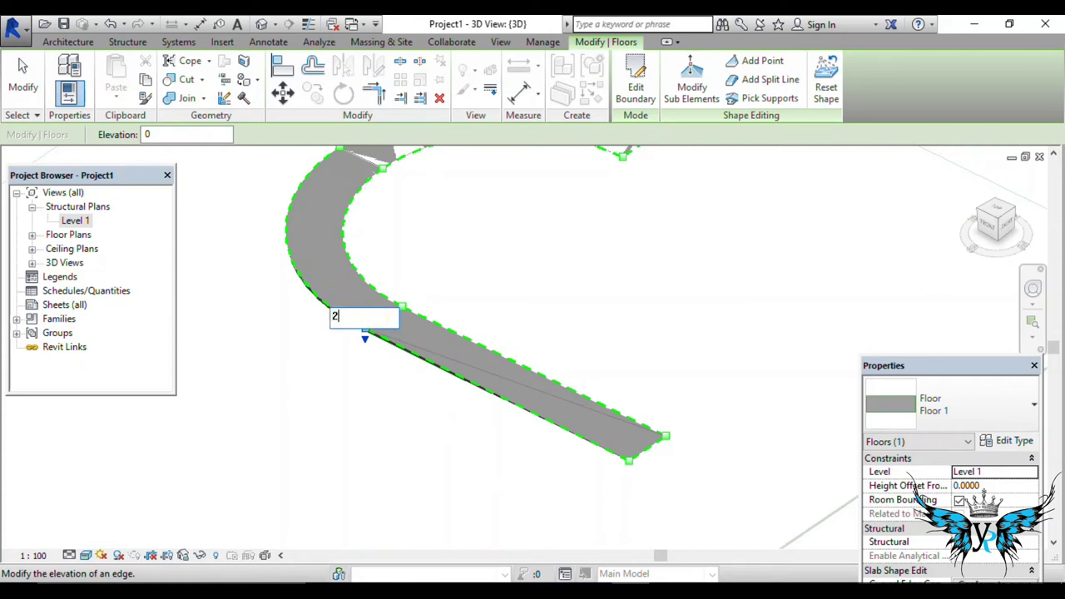
{"action": "key", "text": "Return"}
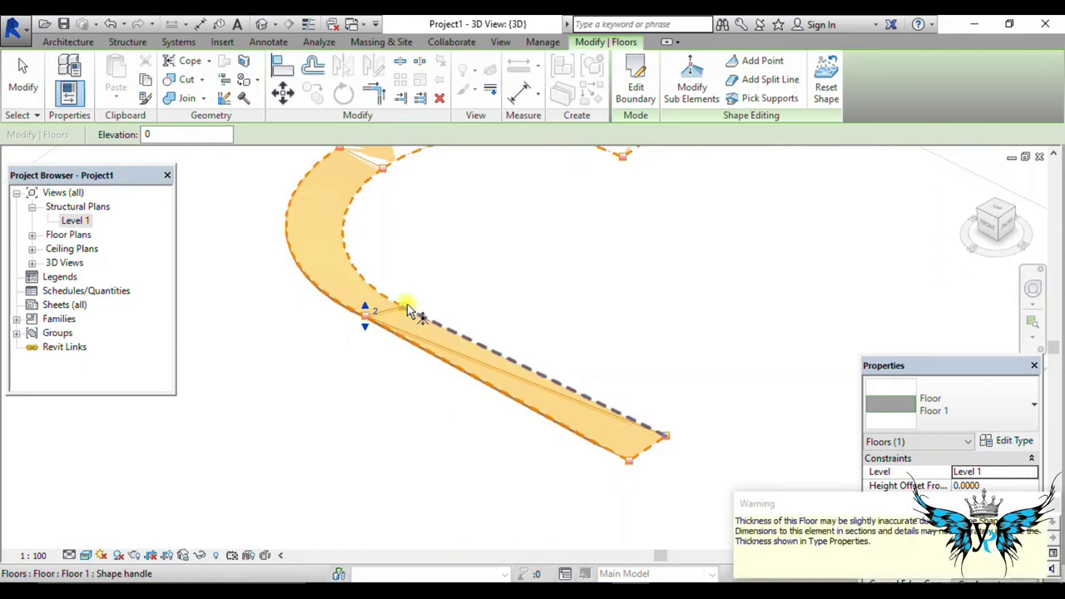
{"action": "left_click", "coordinate": [403, 307]}
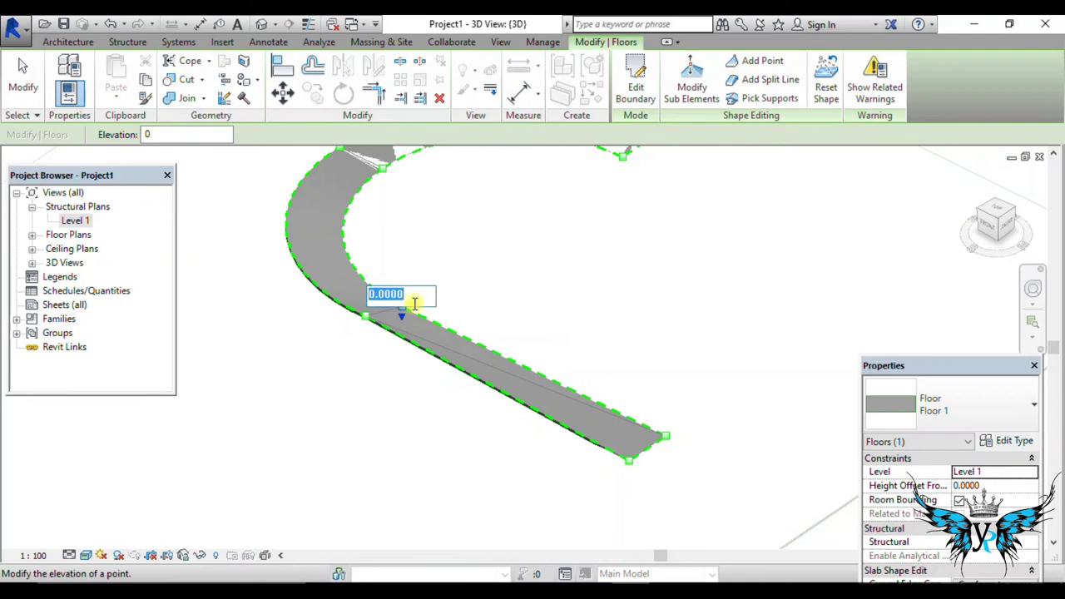
{"action": "type", "text": "2"}
{"action": "key", "text": "Return"}
{"action": "scroll", "coordinate": [408, 283], "scroll_direction": "up", "scroll_amount": 2}
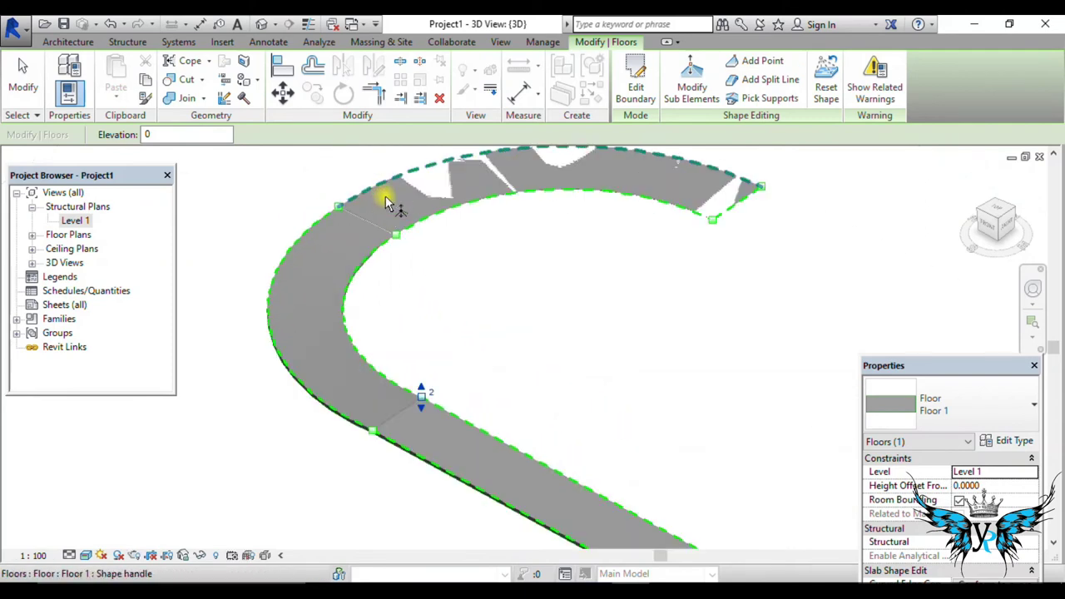
{"action": "scroll", "coordinate": [406, 273], "scroll_direction": "up", "scroll_amount": 3}
- Raise the next point along the curve to elevation 4
{"action": "left_click", "coordinate": [405, 270]}
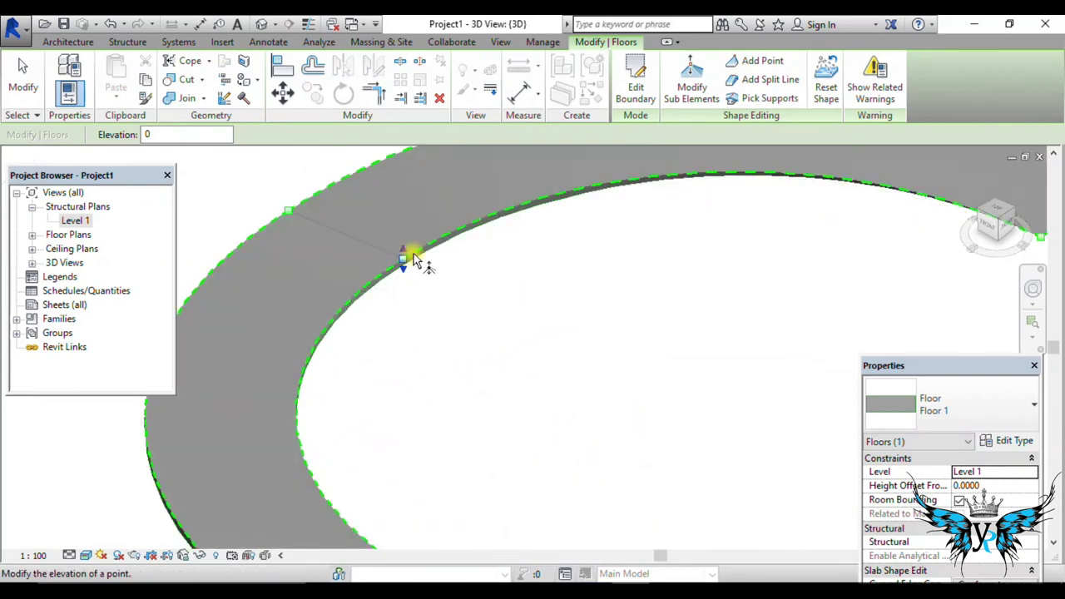
{"action": "left_click", "coordinate": [417, 242]}
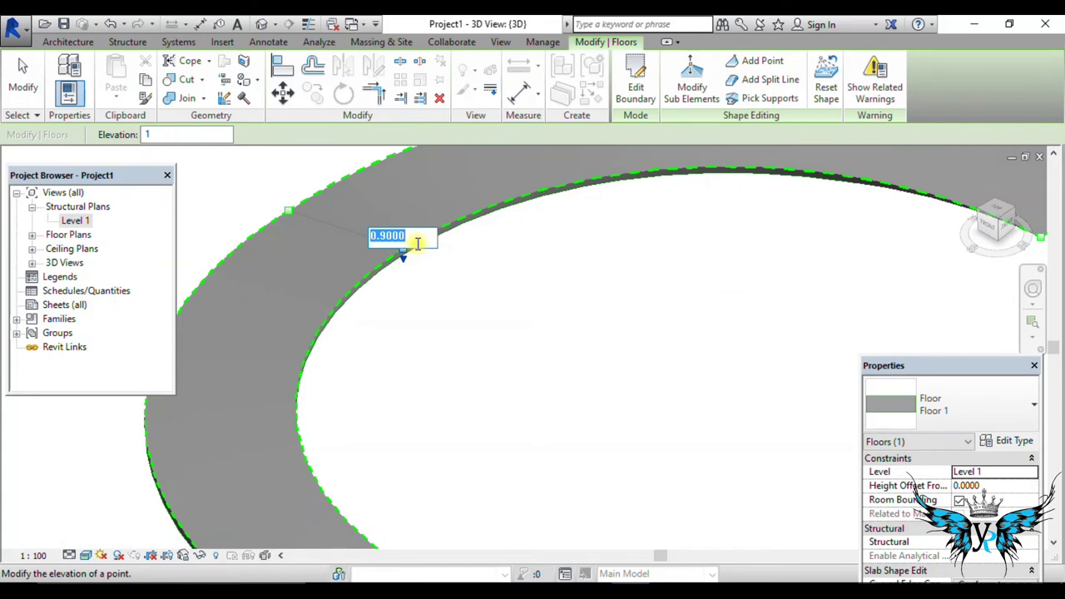
{"action": "key", "text": "Return"}
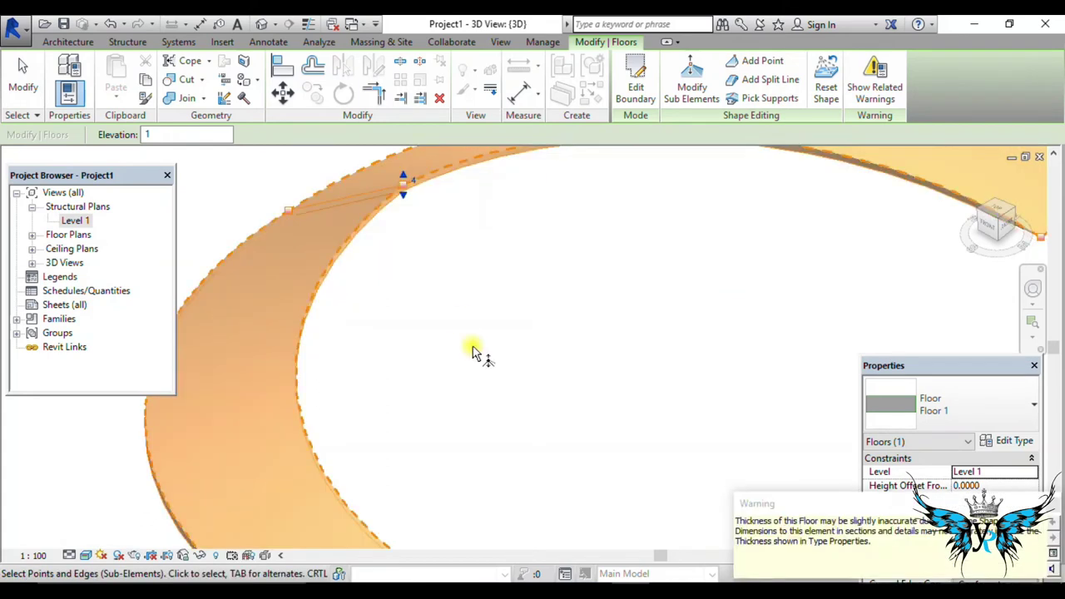
{"action": "scroll", "coordinate": [346, 257], "scroll_direction": "up", "scroll_amount": 3}
{"action": "left_click", "coordinate": [340, 254]}
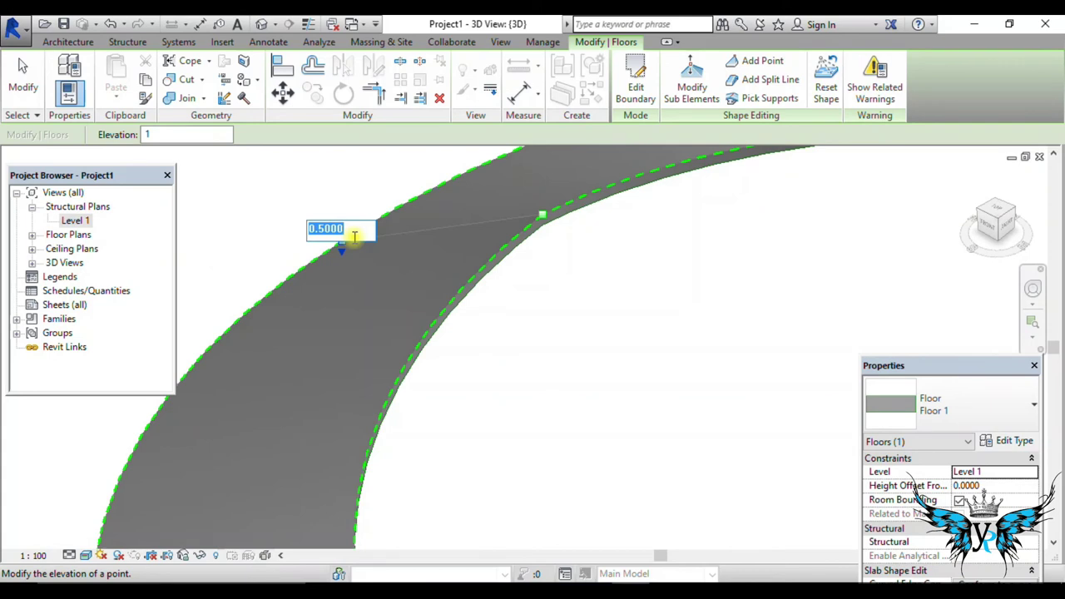
{"action": "scroll", "coordinate": [428, 409], "scroll_direction": "down", "scroll_amount": 3}
{"action": "scroll", "coordinate": [302, 280], "scroll_direction": "down", "scroll_amount": 2}
{"action": "scroll", "coordinate": [632, 449], "scroll_direction": "up", "scroll_amount": 5}
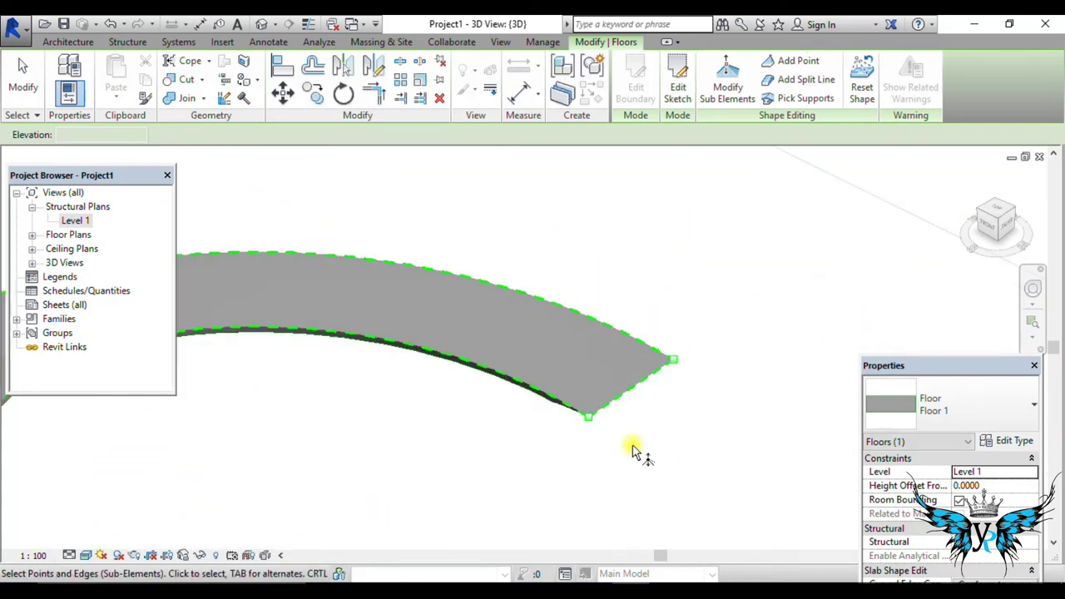
- Raise the floor's end corner point to elevation 6 and finish shape editing
{"action": "left_click", "coordinate": [589, 417]}
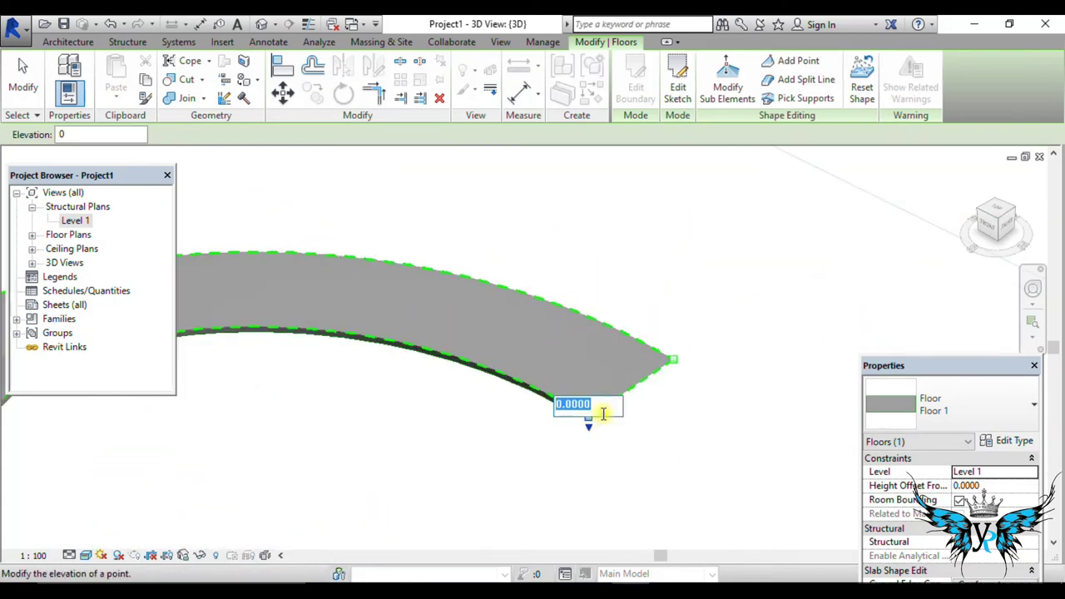
{"action": "type", "text": "6"}
{"action": "key", "text": "Return"}
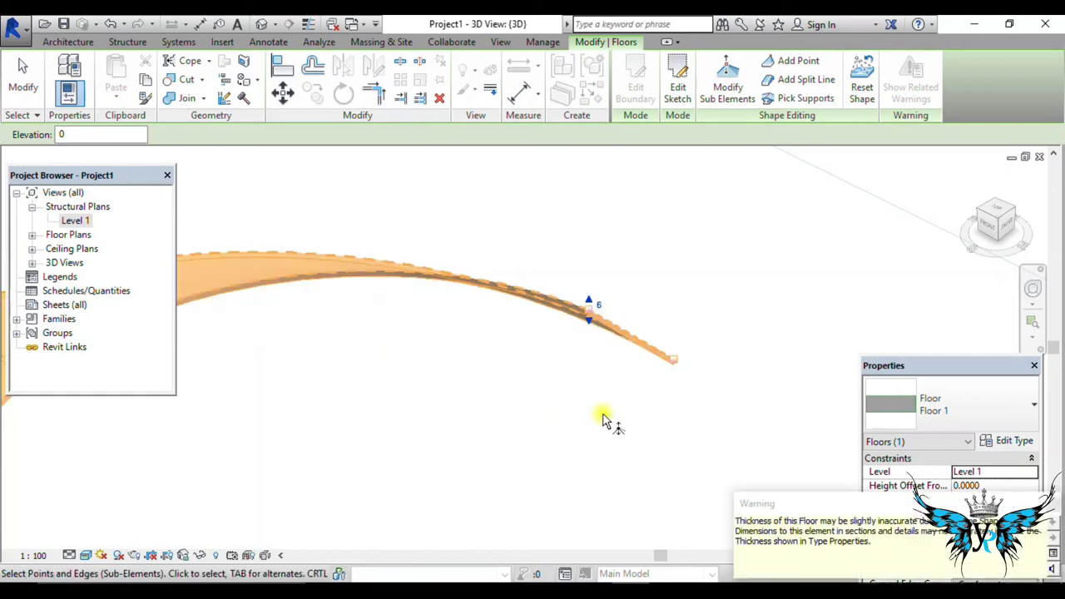
{"action": "left_click", "coordinate": [733, 360]}
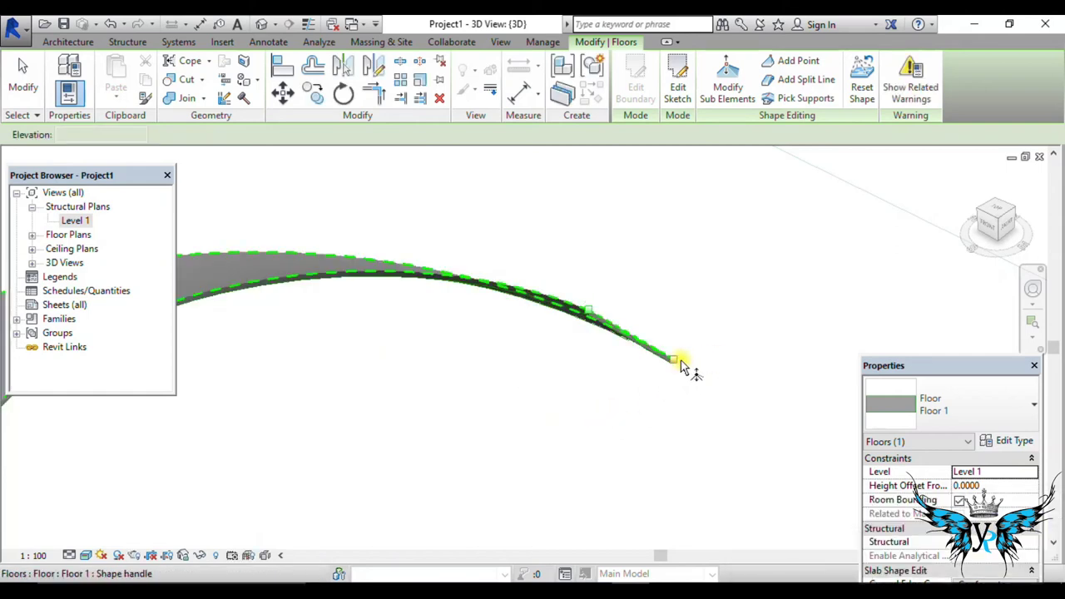
{"action": "scroll", "coordinate": [680, 366], "scroll_direction": "down", "scroll_amount": 5}
{"action": "scroll", "coordinate": [532, 418], "scroll_direction": "down", "scroll_amount": 2}
{"action": "scroll", "coordinate": [545, 379], "scroll_direction": "up", "scroll_amount": 2}
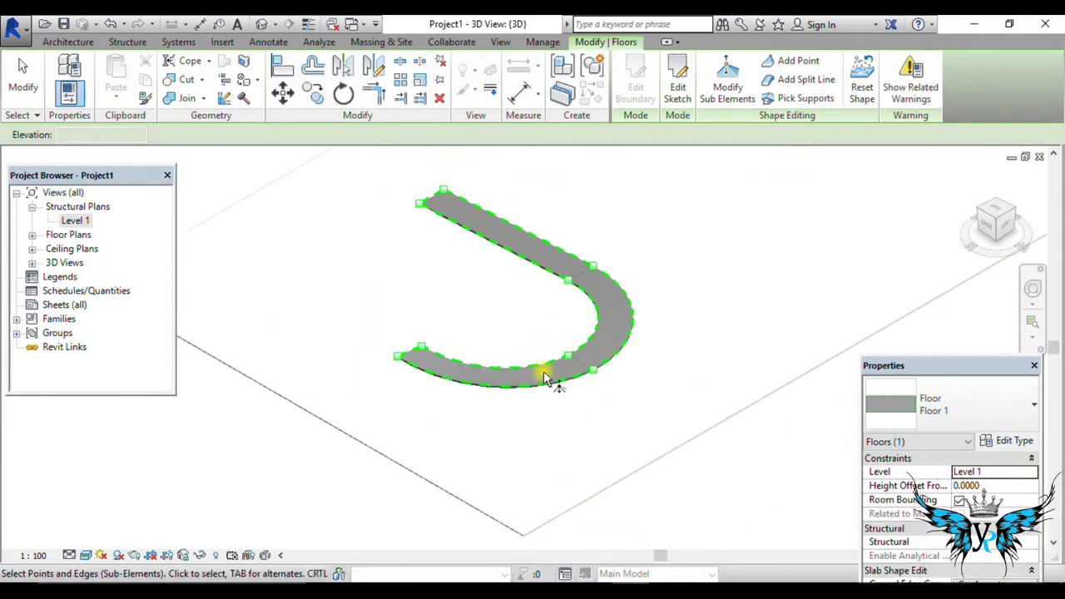
{"action": "left_click", "coordinate": [23, 79]}
- Orbit the 3D view to check the ramp, then open the Level 1 structural and floor plans
{"action": "mouse_move", "coordinate": [595, 281]}
{"action": "middle_mouse_down", "text": "shift"}
{"action": "mouse_move", "coordinate": [633, 249]}
{"action": "mouse_move", "coordinate": [661, 264]}
{"action": "middle_mouse_up", "text": "shift"}
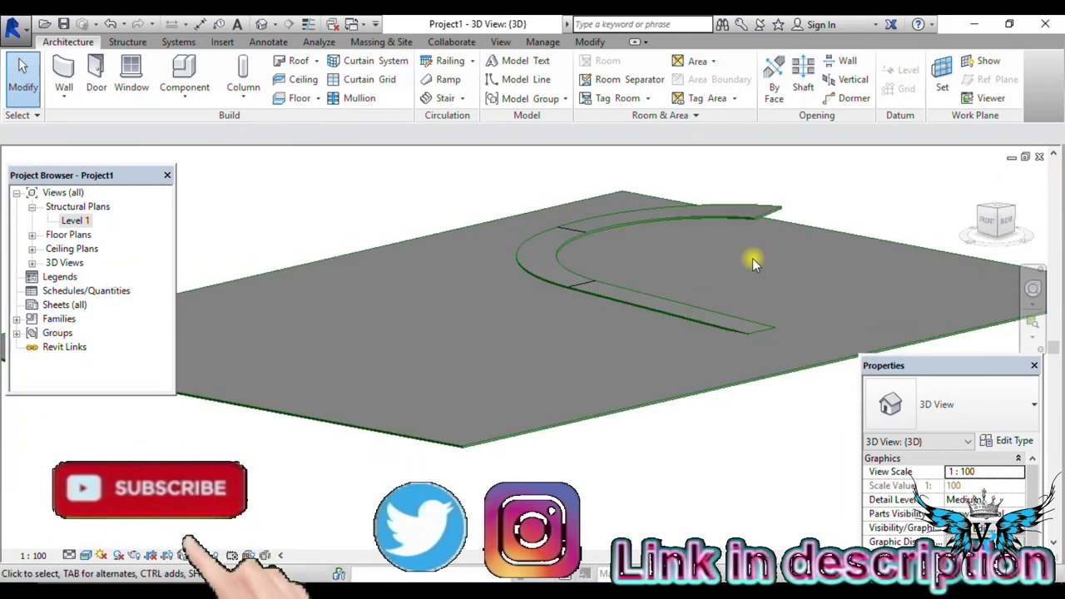
{"action": "mouse_move", "coordinate": [1029, 175]}
{"action": "middle_mouse_down", "text": "shift"}
{"action": "mouse_move", "coordinate": [1029, 221]}
{"action": "mouse_move", "coordinate": [654, 265]}
{"action": "middle_mouse_up", "text": "shift"}
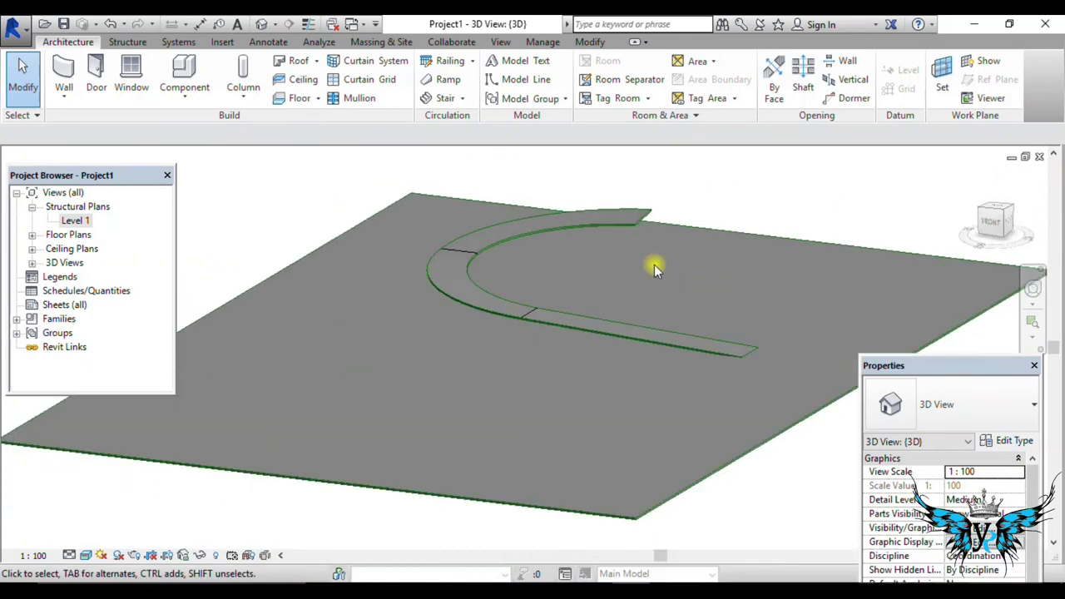
{"action": "double_click", "coordinate": [67, 223]}
{"action": "scroll", "coordinate": [440, 297], "scroll_direction": "down", "scroll_amount": 1}
{"action": "scroll", "coordinate": [469, 281], "scroll_direction": "up", "scroll_amount": 1}
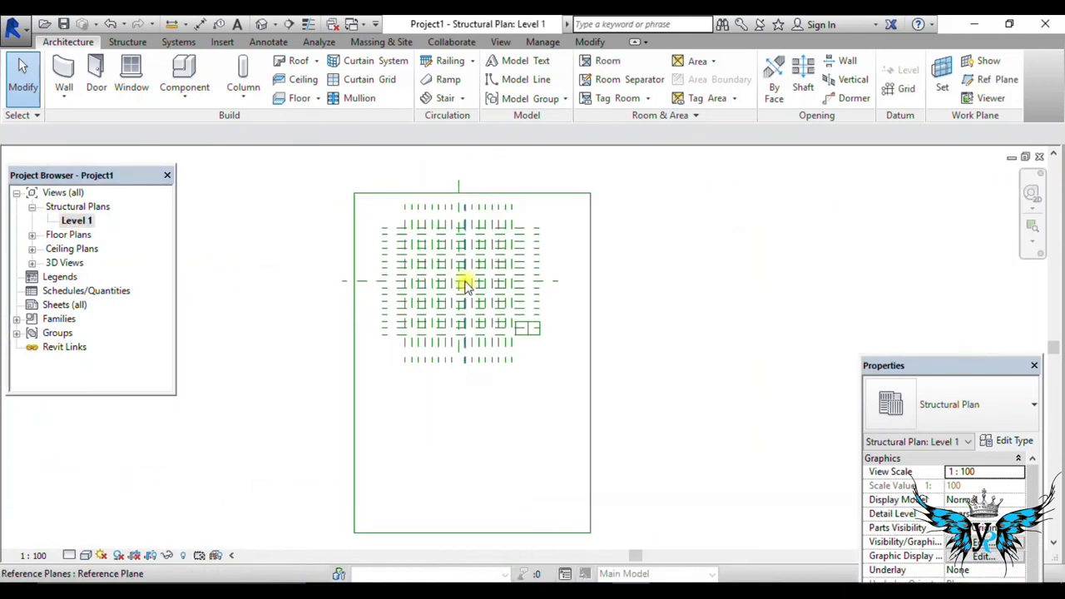
{"action": "scroll", "coordinate": [500, 275], "scroll_direction": "up", "scroll_amount": 1}
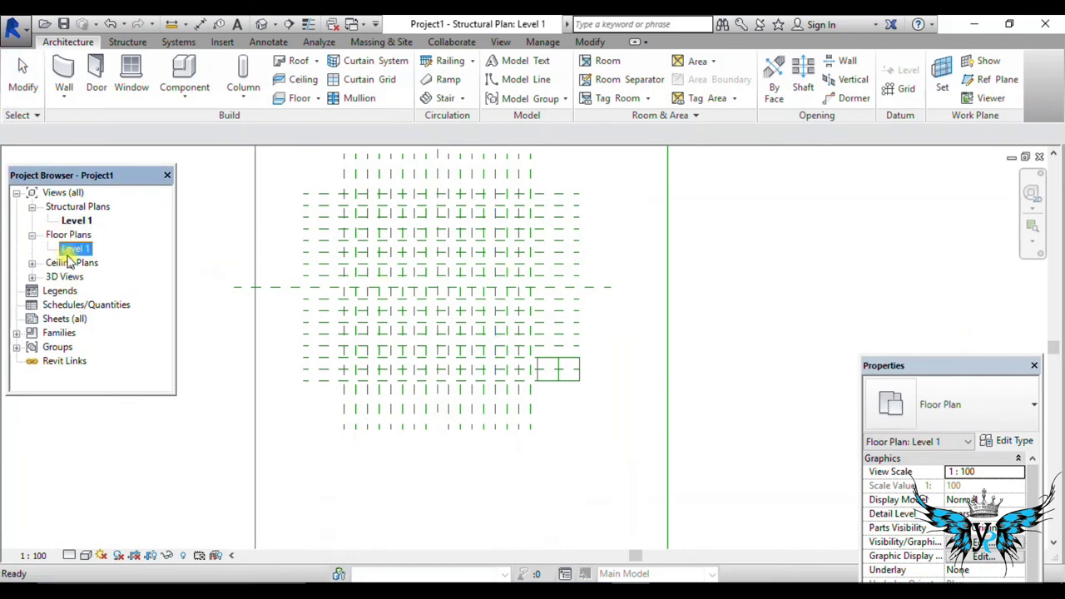
{"action": "double_click", "coordinate": [73, 249]}
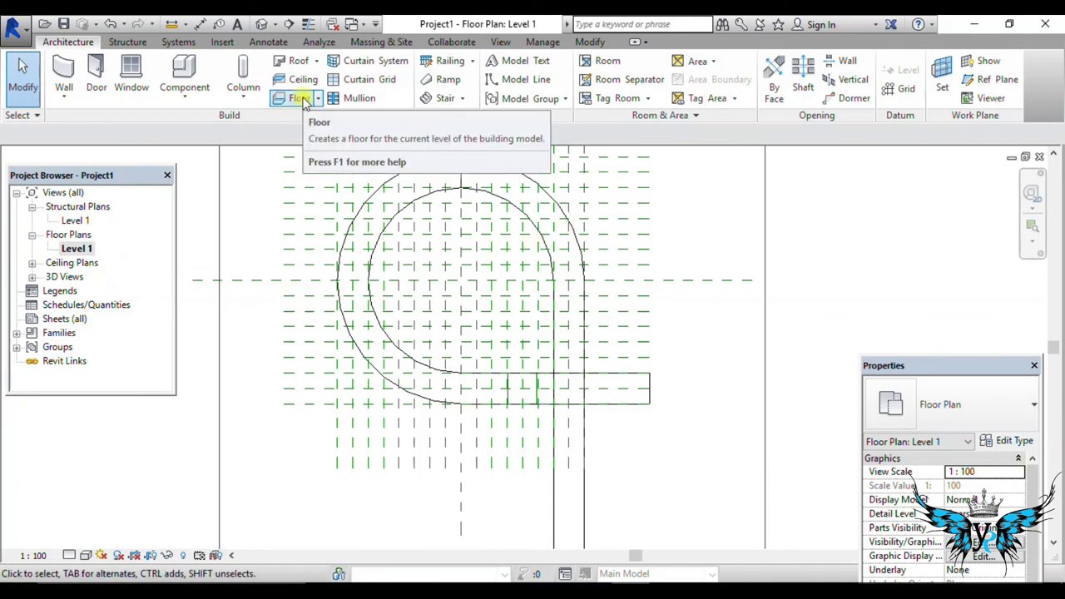
- Sketch a new floor by picking the outer arc, inner arc and inner straight line as boundary
{"action": "left_click", "coordinate": [297, 98]}
{"action": "left_click", "coordinate": [775, 97]}
{"action": "left_click", "coordinate": [537, 232]}
{"action": "left_click", "coordinate": [469, 171]}
{"action": "left_click", "coordinate": [555, 335]}
{"action": "scroll", "coordinate": [555, 445], "scroll_direction": "down", "scroll_amount": 2}
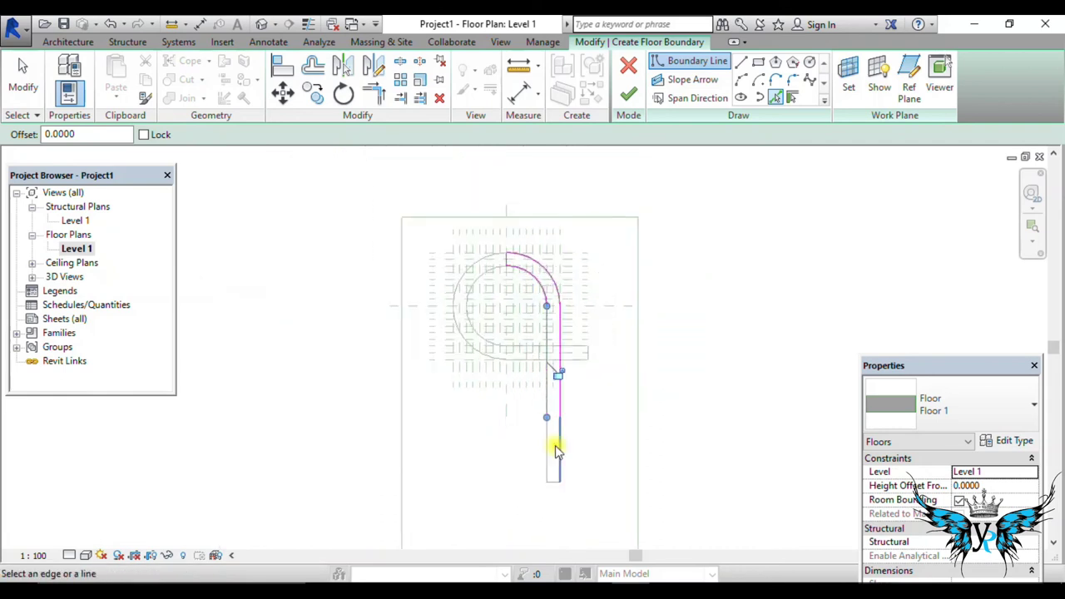
{"action": "scroll", "coordinate": [547, 487], "scroll_direction": "up", "scroll_amount": 1}
{"action": "scroll", "coordinate": [542, 491], "scroll_direction": "up", "scroll_amount": 1}
{"action": "scroll", "coordinate": [563, 483], "scroll_direction": "up", "scroll_amount": 1}
- Finish the floor sketch and view the new hook-shaped floor in the default 3D view
{"action": "left_click", "coordinate": [628, 94]}
{"action": "scroll", "coordinate": [632, 293], "scroll_direction": "down", "scroll_amount": 2}
{"action": "scroll", "coordinate": [457, 316], "scroll_direction": "up", "scroll_amount": 1}
{"action": "scroll", "coordinate": [457, 316], "scroll_direction": "down", "scroll_amount": 1}
{"action": "left_click", "coordinate": [260, 24]}
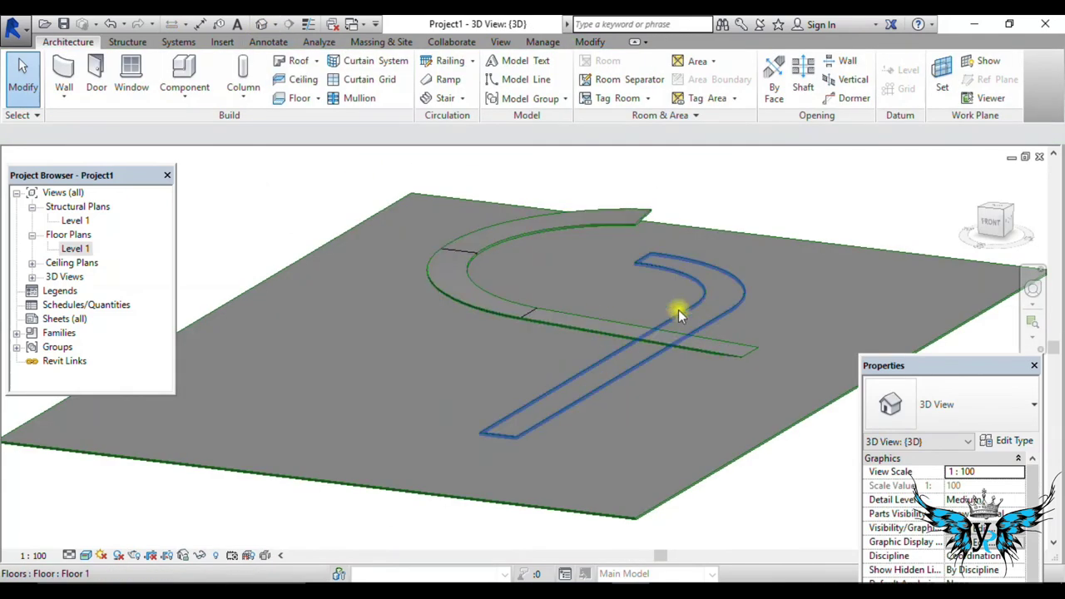
- In Modify Sub Elements on the hook-shaped floor, set a corner point's elevation to 3000
{"action": "left_click", "coordinate": [694, 306]}
{"action": "left_click", "coordinate": [692, 84]}
{"action": "scroll", "coordinate": [623, 288], "scroll_direction": "up", "scroll_amount": 4}
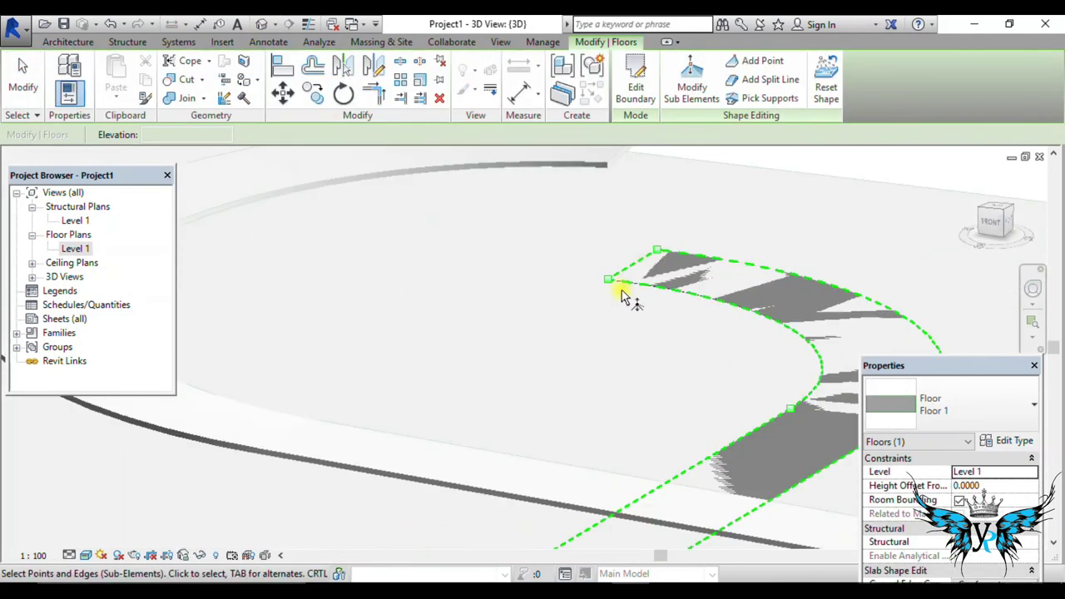
{"action": "type", "text": "3000"}
{"action": "key", "text": "Return"}
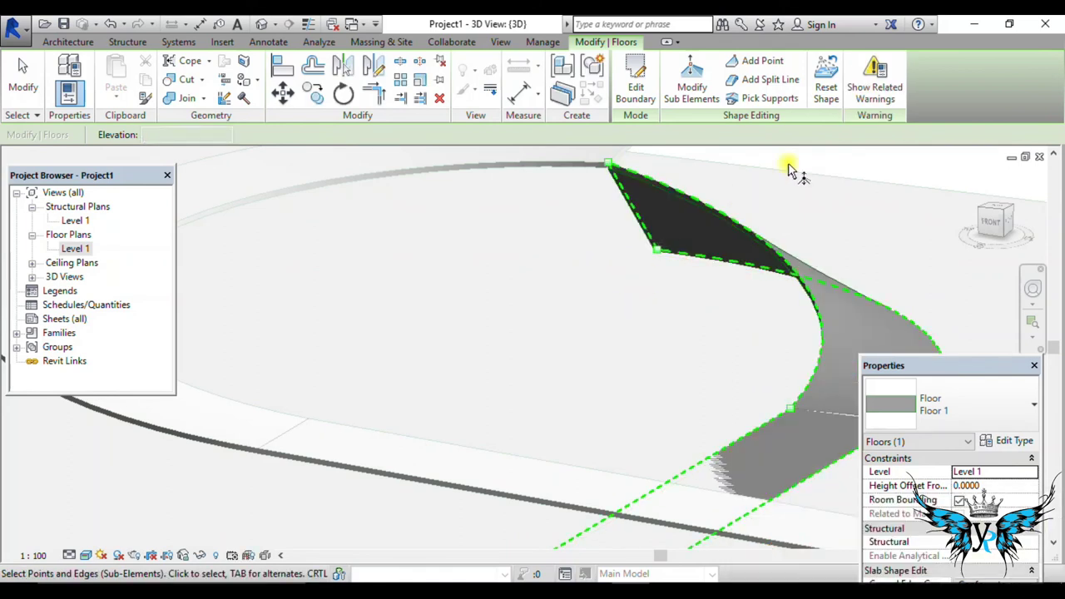
{"action": "left_click", "coordinate": [1015, 212]}
{"action": "scroll", "coordinate": [599, 400], "scroll_direction": "up", "scroll_amount": 4}
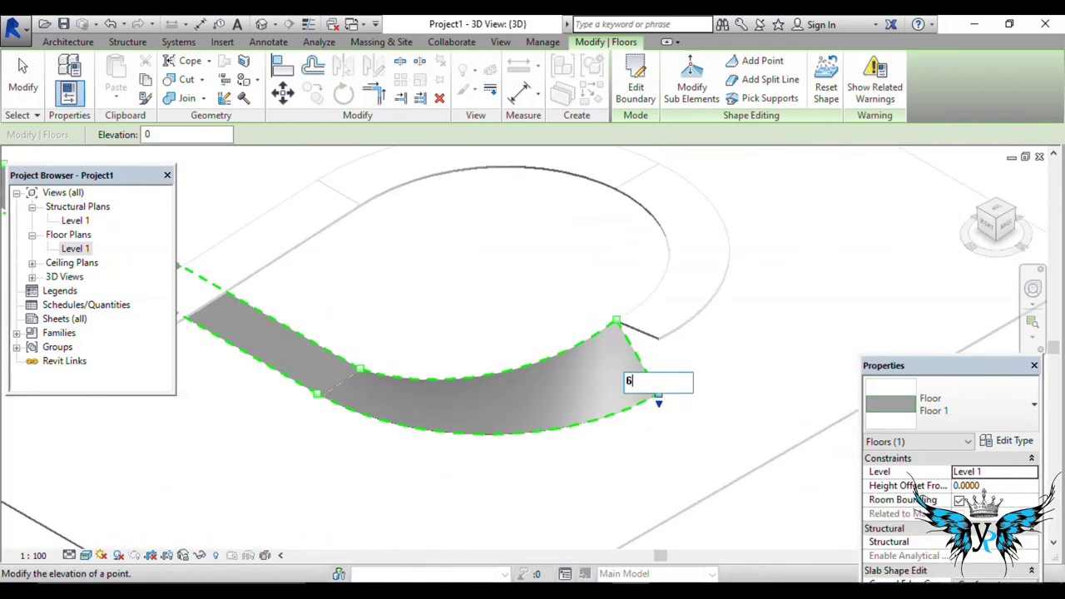
{"action": "key", "text": "Return"}
- Set an edge's elevation to 5 and commit another point's edited elevation
{"action": "scroll", "coordinate": [624, 469], "scroll_direction": "up", "scroll_amount": 3}
{"action": "scroll", "coordinate": [483, 409], "scroll_direction": "up", "scroll_amount": 3}
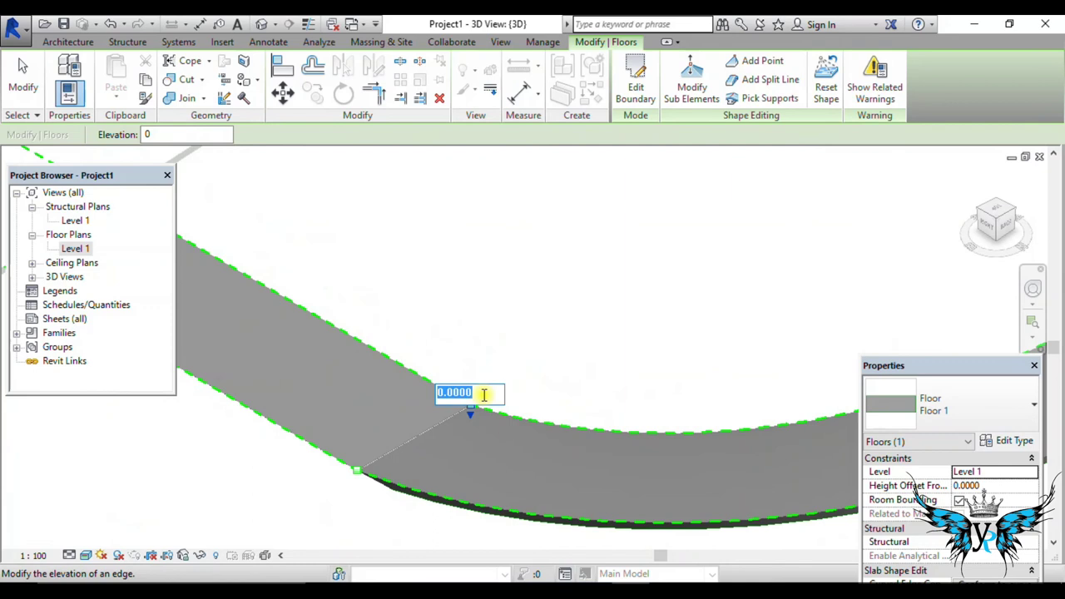
{"action": "type", "text": "5"}
{"action": "key", "text": "Return"}
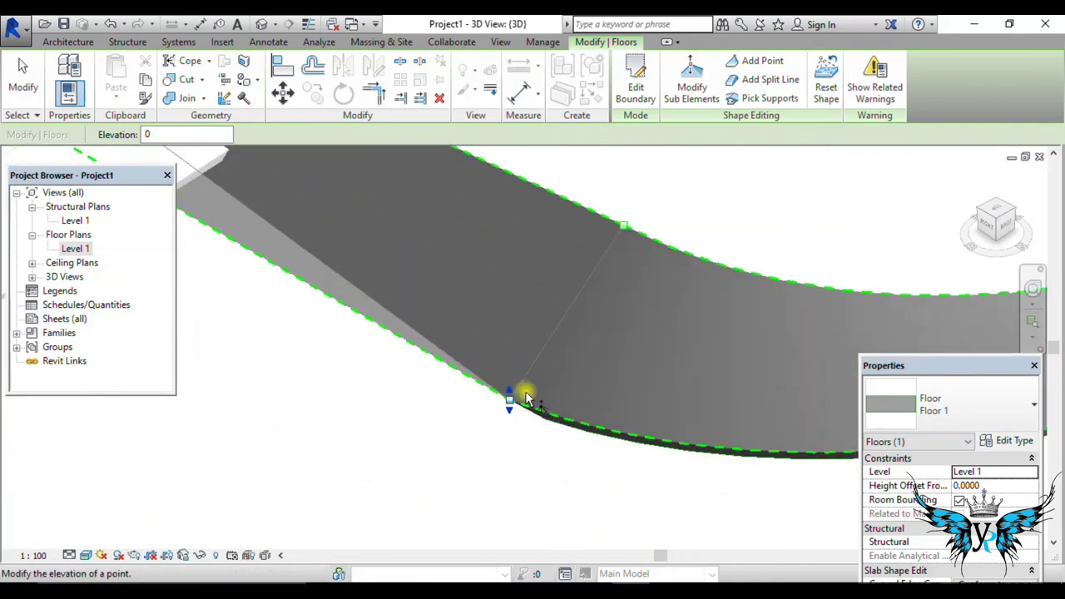
{"action": "type", "text": "5"}
{"action": "key", "text": "Return"}
{"action": "scroll", "coordinate": [507, 399], "scroll_direction": "down", "scroll_amount": 3}
{"action": "scroll", "coordinate": [642, 299], "scroll_direction": "up", "scroll_amount": 2}
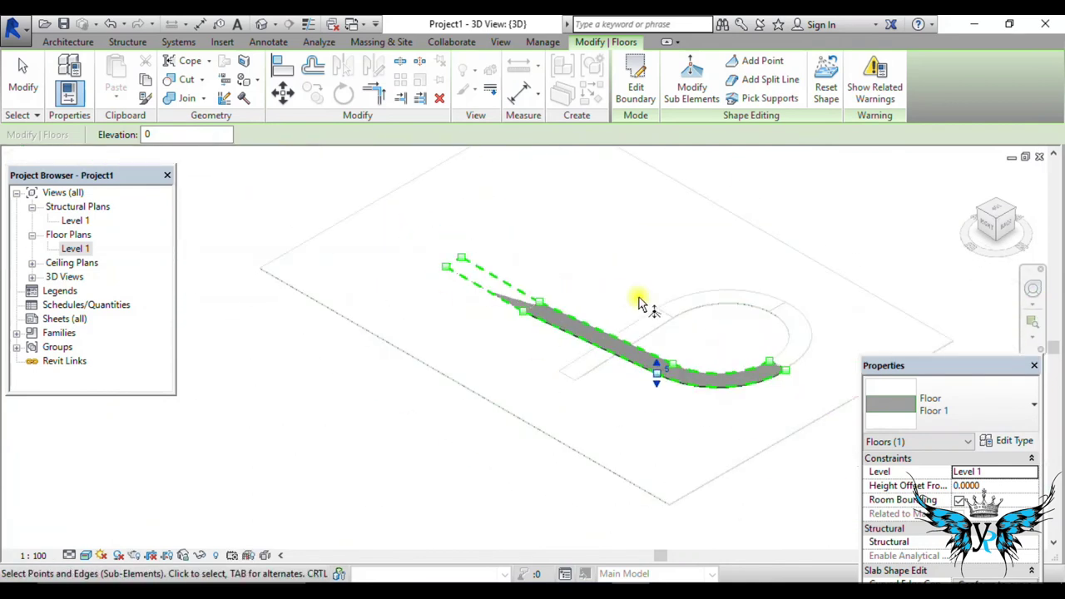
{"action": "scroll", "coordinate": [497, 301], "scroll_direction": "up", "scroll_amount": 2}
{"action": "scroll", "coordinate": [497, 308], "scroll_direction": "up", "scroll_amount": 1}
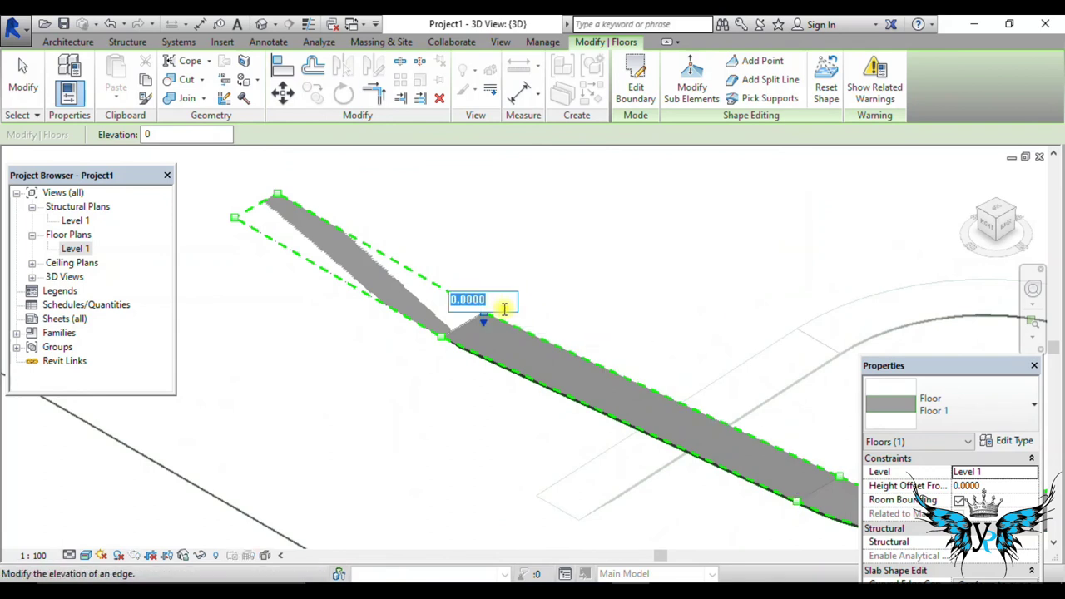
- Set another edge's elevation to 2, adjust one more point, and exit shape editing
{"action": "key", "text": "Return"}
{"action": "left_click", "coordinate": [464, 324]}
{"action": "key", "text": "Return"}
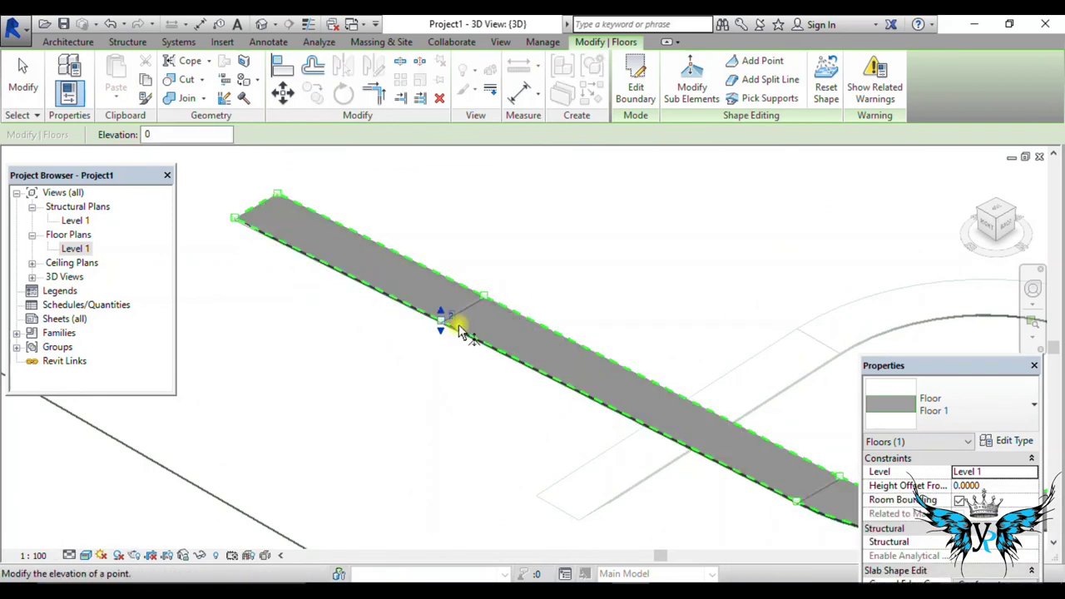
{"action": "scroll", "coordinate": [466, 316], "scroll_direction": "down", "scroll_amount": 3}
{"action": "key", "text": "Escape"}
{"action": "scroll", "coordinate": [613, 480], "scroll_direction": "up", "scroll_amount": 2}
{"action": "scroll", "coordinate": [554, 409], "scroll_direction": "up", "scroll_amount": 1}
- Delete the large base floor plate under the ramp
{"action": "scroll", "coordinate": [511, 408], "scroll_direction": "up", "scroll_amount": 1}
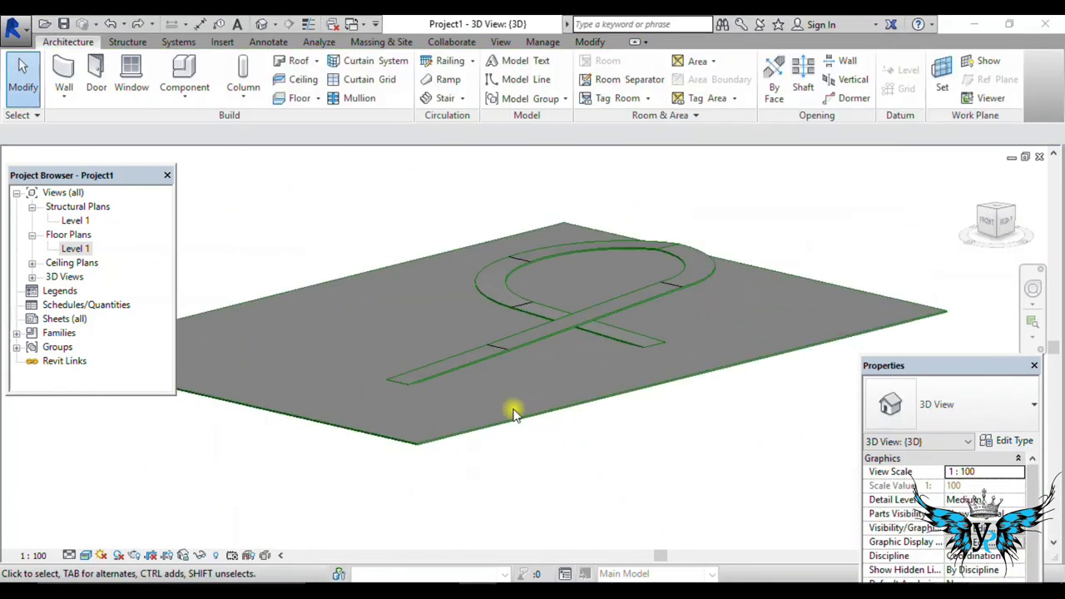
{"action": "scroll", "coordinate": [510, 426], "scroll_direction": "up", "scroll_amount": 1}
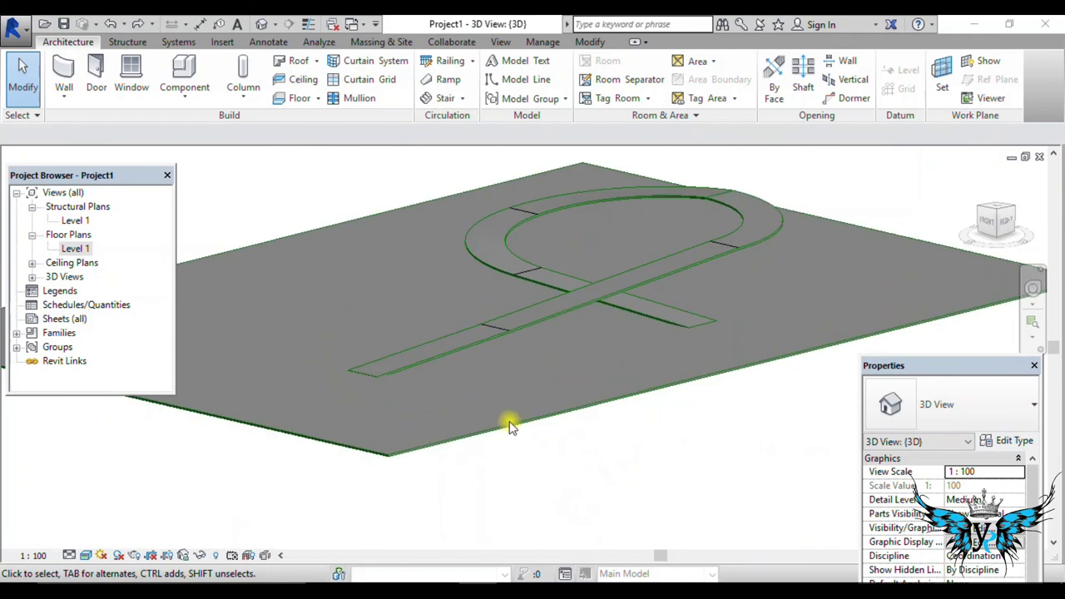
{"action": "left_click", "coordinate": [609, 406]}
{"action": "key", "text": "Delete"}
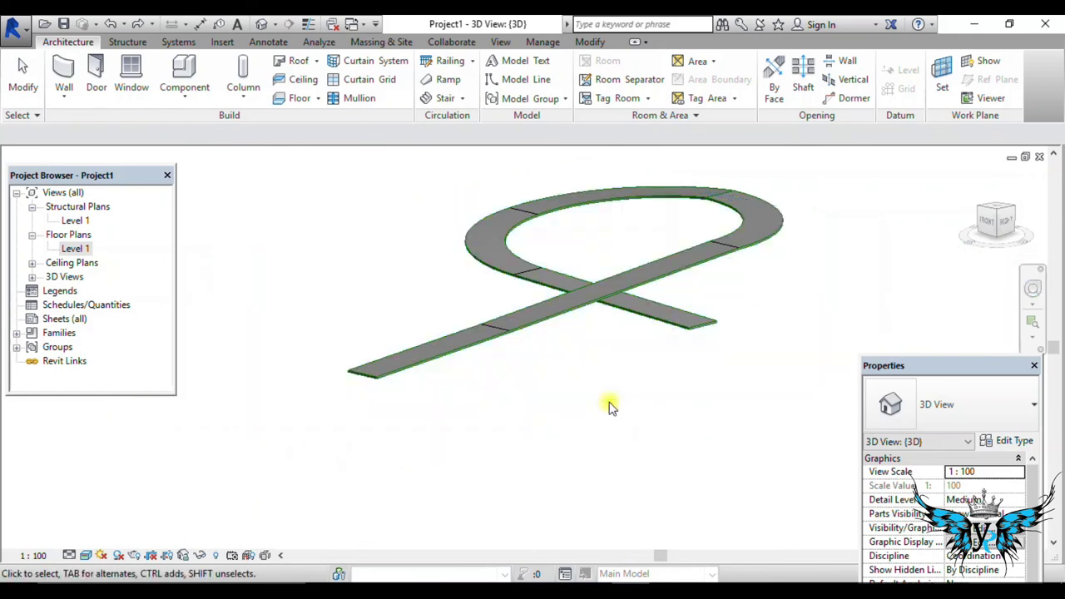
{"action": "scroll", "coordinate": [660, 309], "scroll_direction": "up", "scroll_amount": 1}
{"action": "scroll", "coordinate": [677, 262], "scroll_direction": "up", "scroll_amount": 1}
{"action": "scroll", "coordinate": [672, 446], "scroll_direction": "down", "scroll_amount": 1}
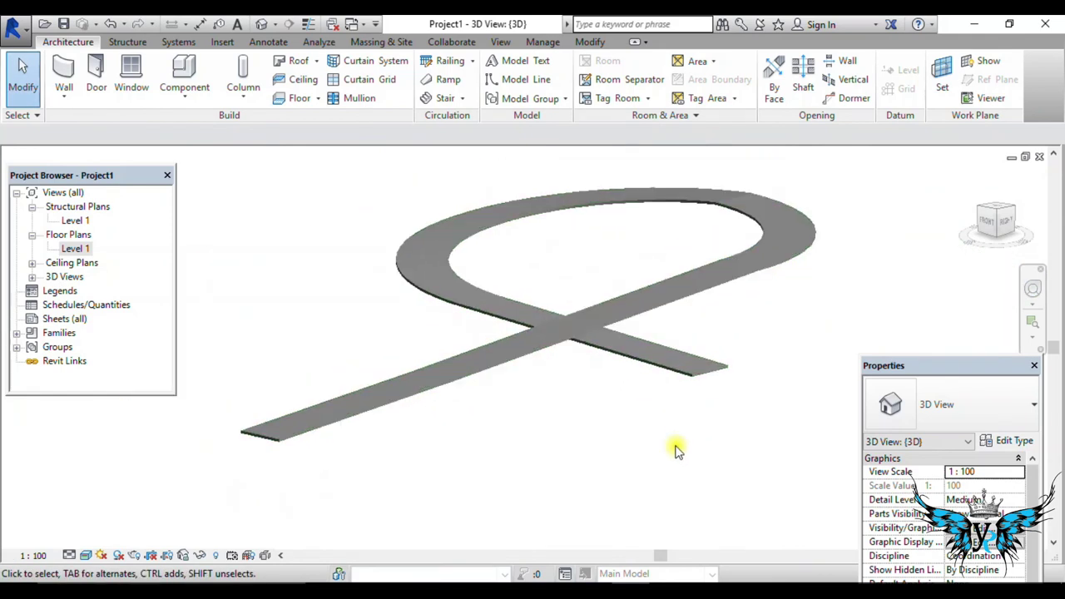
{"action": "scroll", "coordinate": [668, 285], "scroll_direction": "up", "scroll_amount": 2}
- Orbit the 3D view to inspect the looping ribbon ramp crossing its straight tail
{"action": "left_click_drag", "start_coordinate": [1007, 215], "coordinate": [986, 218]}
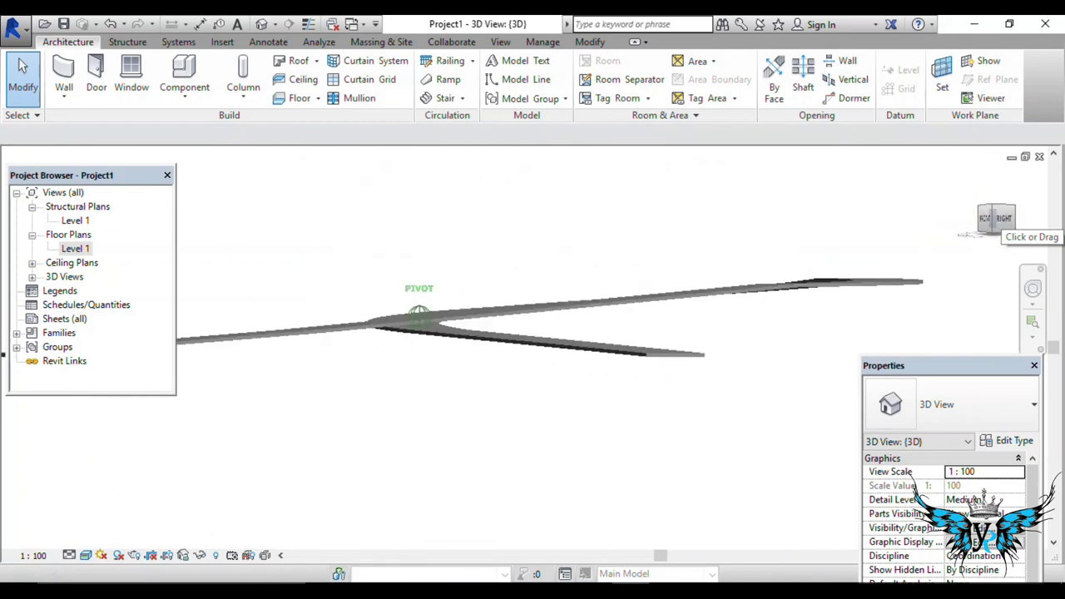
{"action": "left_click_drag", "start_coordinate": [986, 218], "coordinate": [996, 219]}
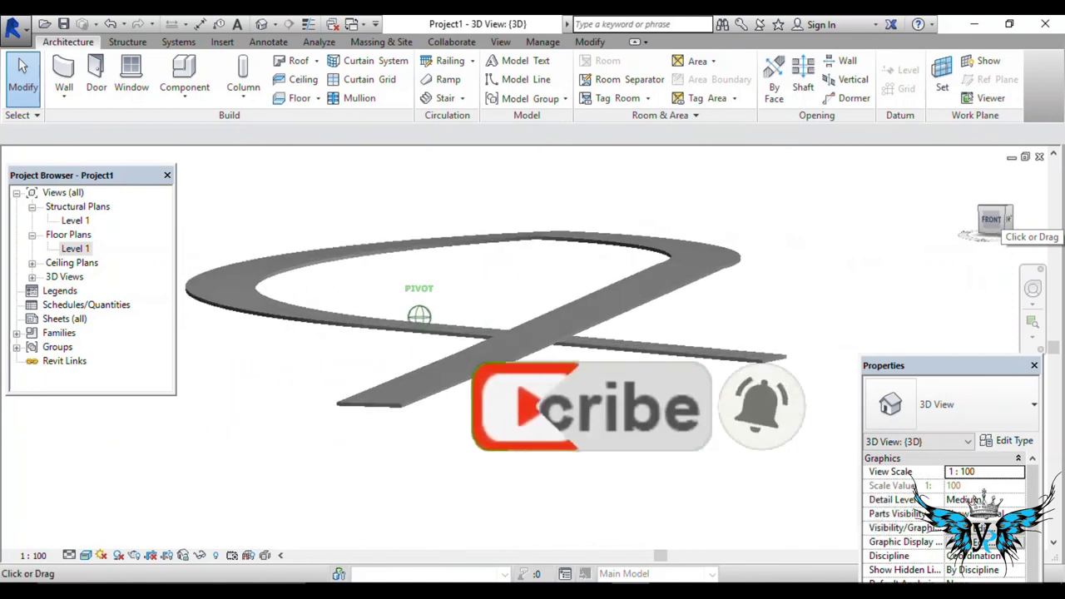
{"action": "left_click_drag", "start_coordinate": [996, 220], "coordinate": [811, 293]}
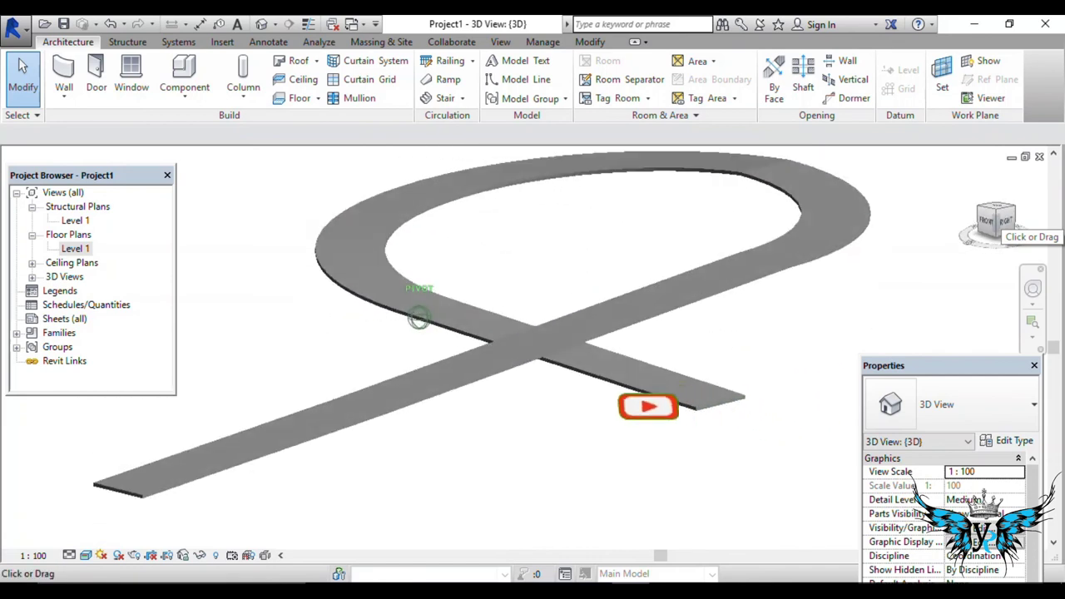
{"action": "left_click", "coordinate": [626, 347]}
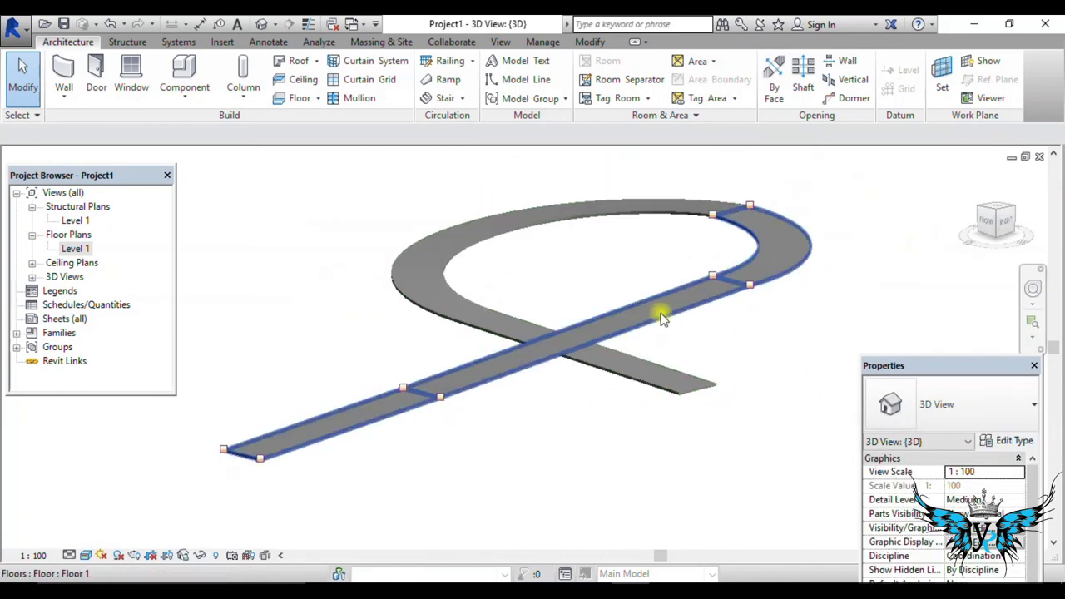
{"action": "key", "text": "Escape"}
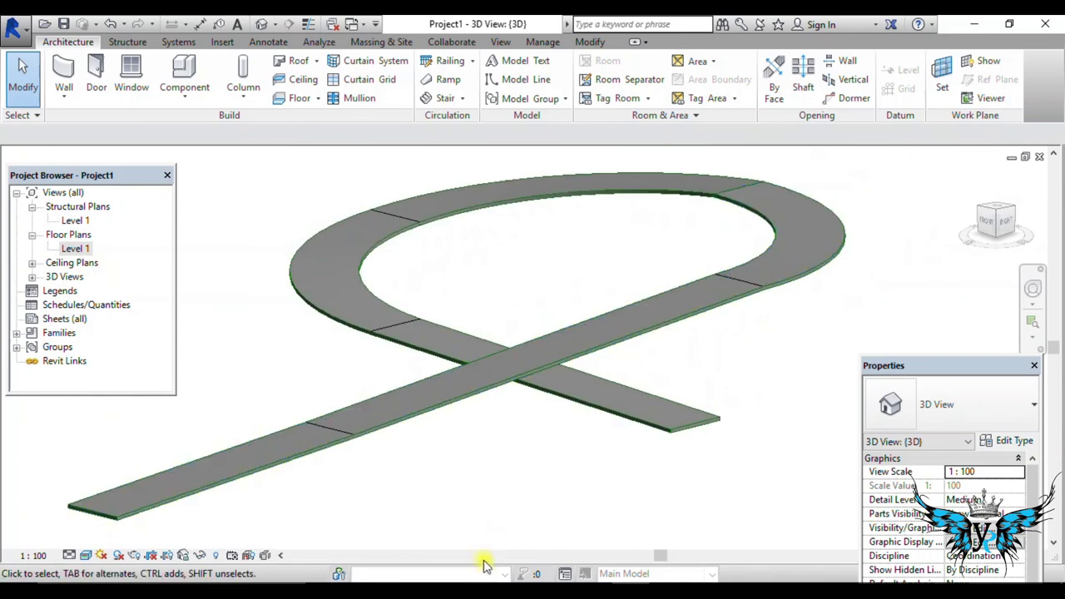